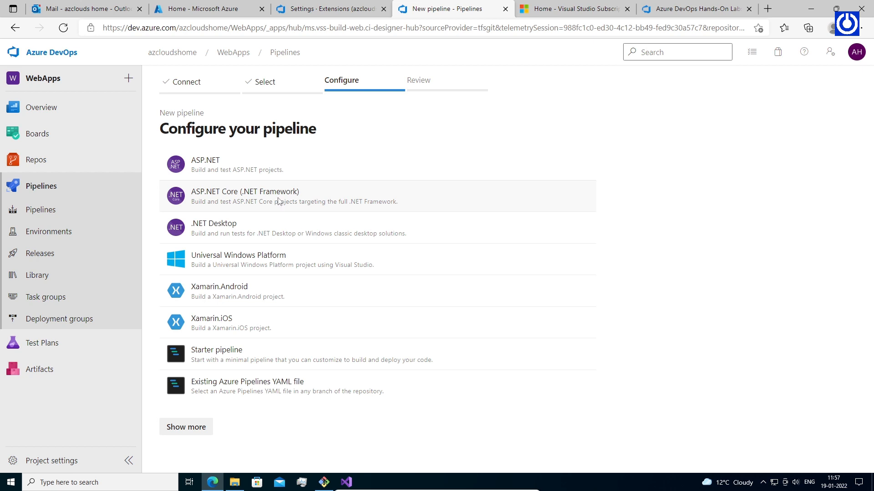
Start the pipeline from the ASP.NET Core (.NET Framework) template and review its trigger, variables and steps.
click(279, 201)
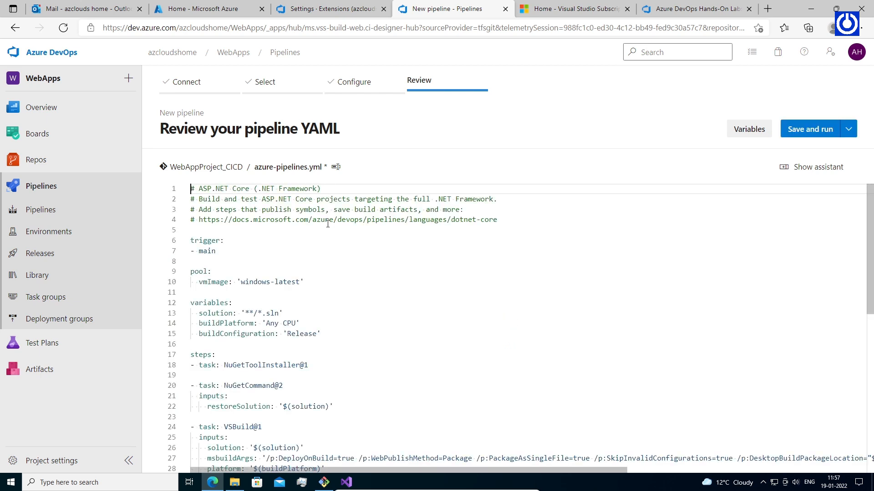
drag(219, 256, 191, 240)
click(253, 282)
drag(321, 333, 192, 304)
drag(308, 375, 189, 354)
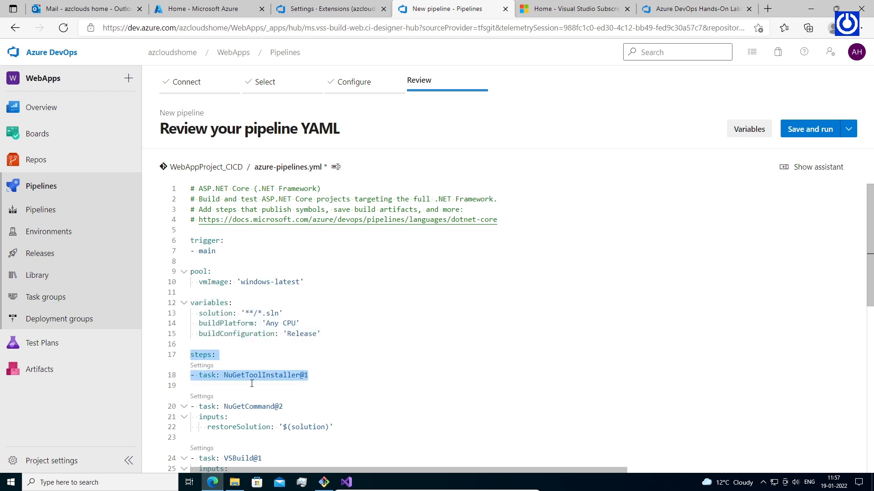
scroll(247, 383, down, 5)
drag(335, 252, 190, 228)
click(211, 241)
Delete the VSTest@2 task block so VSBuild@1 is the last step.
click(248, 283)
click(319, 367)
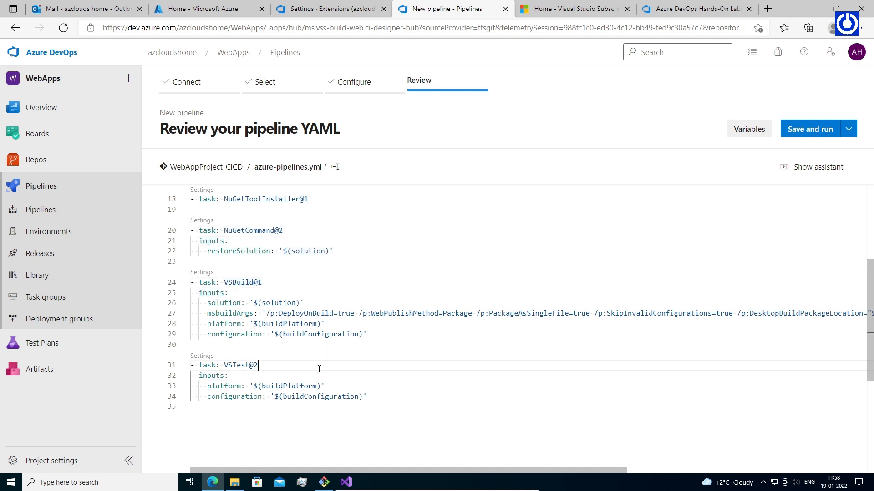
drag(372, 396, 190, 367)
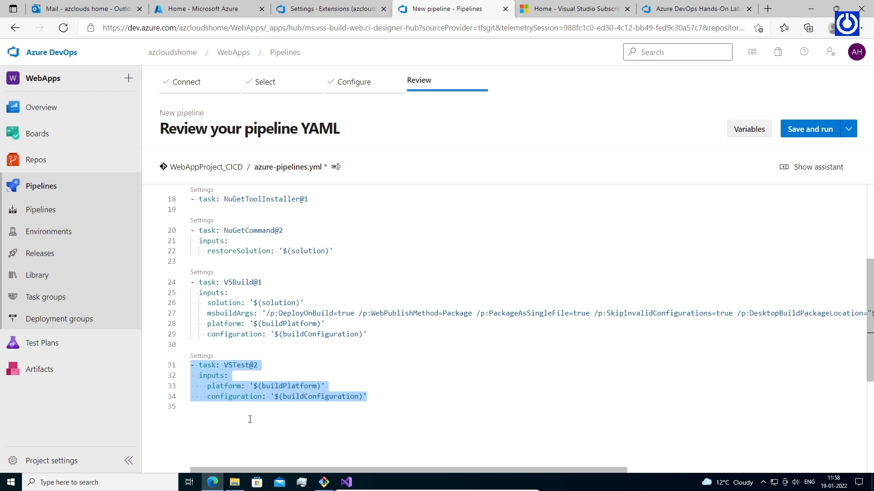
key(Delete)
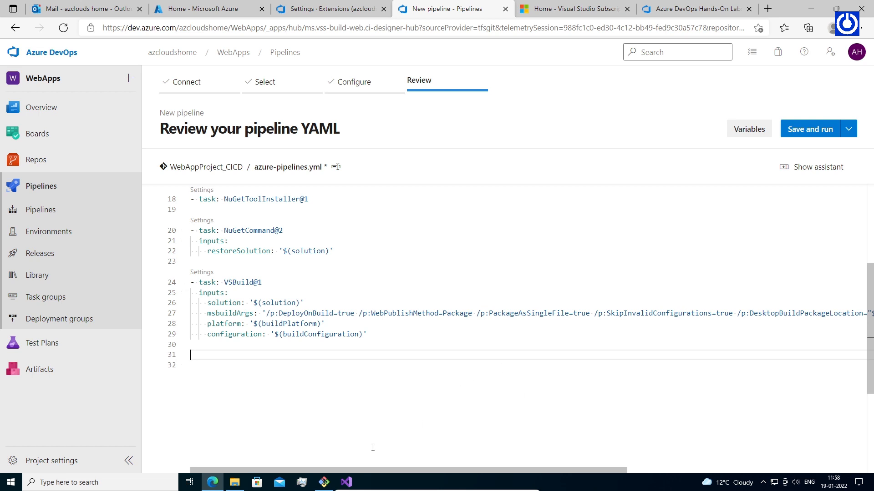
drag(378, 471, 568, 454)
drag(708, 313, 572, 313)
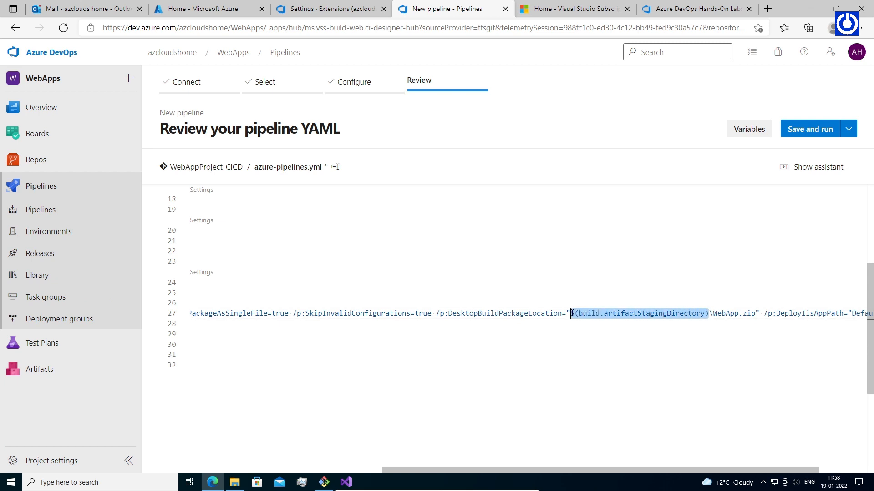
right_click(593, 315)
click(621, 377)
click(608, 364)
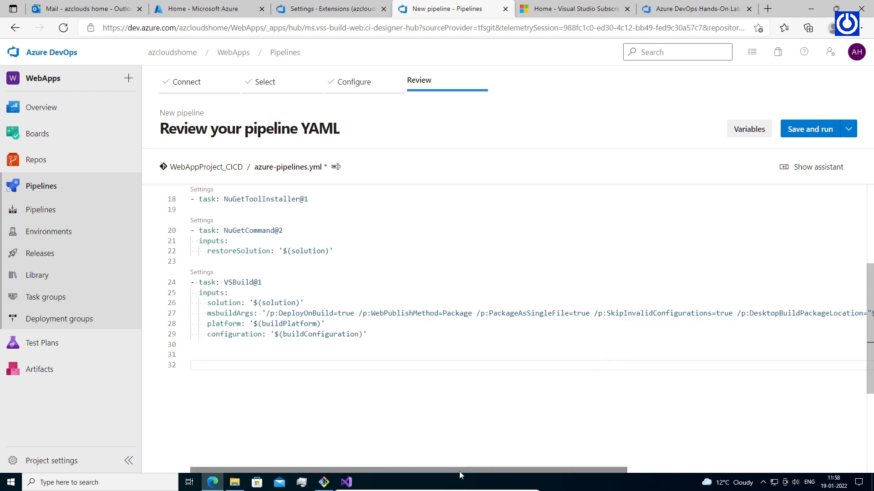
click(203, 360)
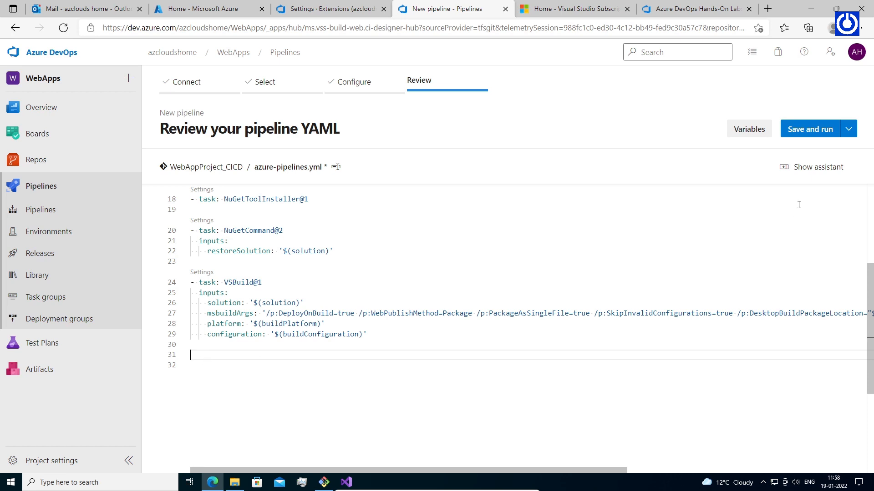
Pick the Copy files task in the assistant and set Target Folder to the artifact staging directory.
click(815, 167)
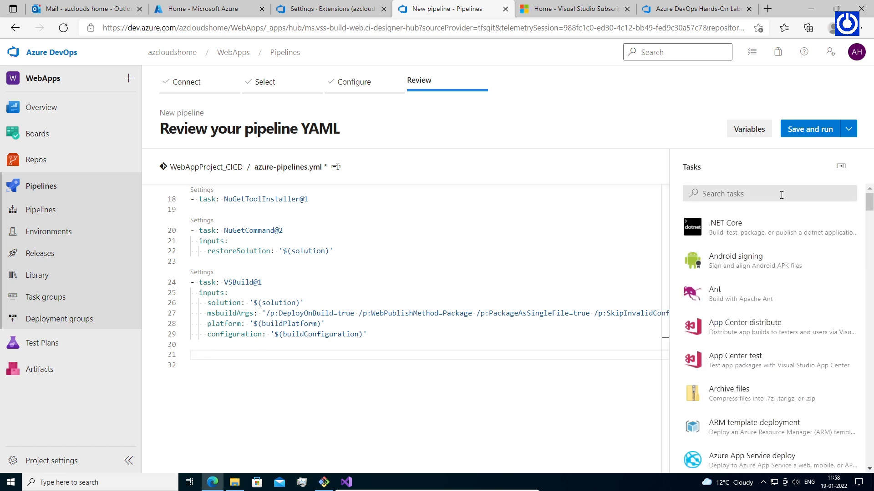
click(757, 196)
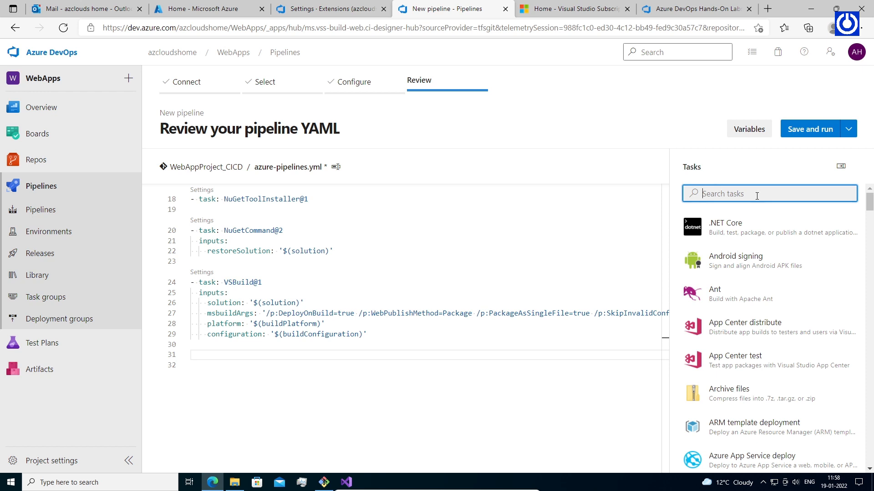
text(copy)
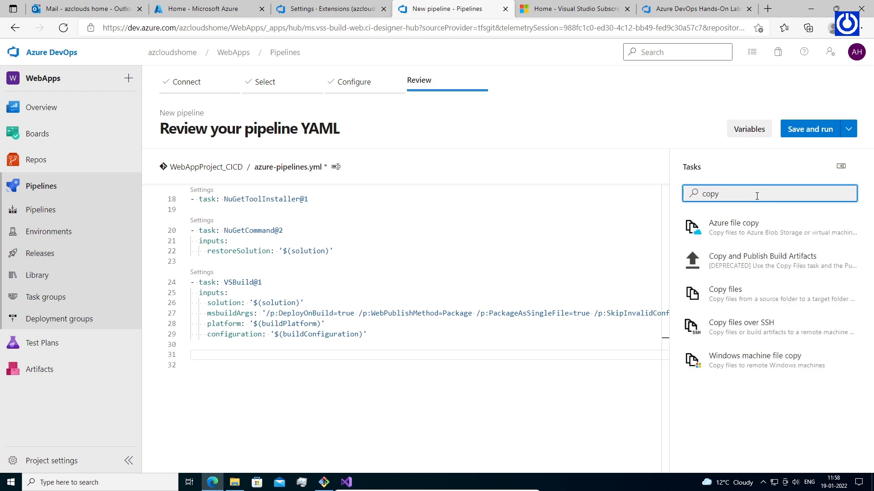
click(750, 295)
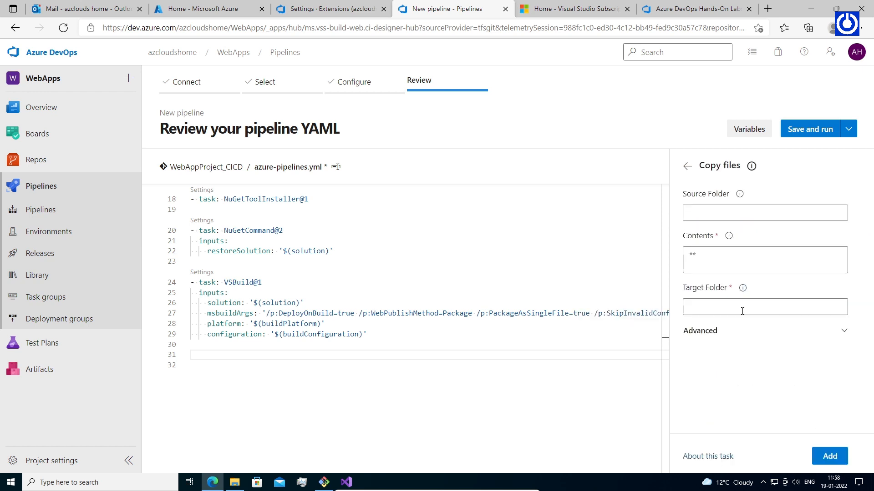
click(739, 309)
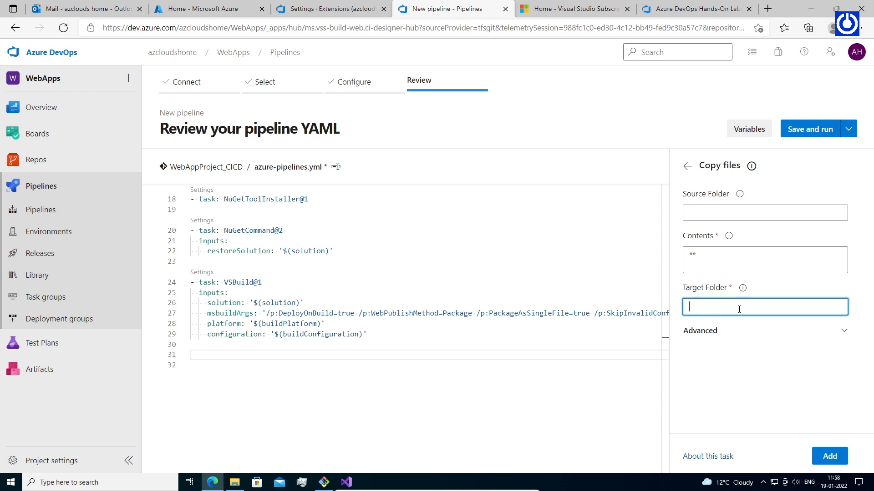
key(ctrl+v)
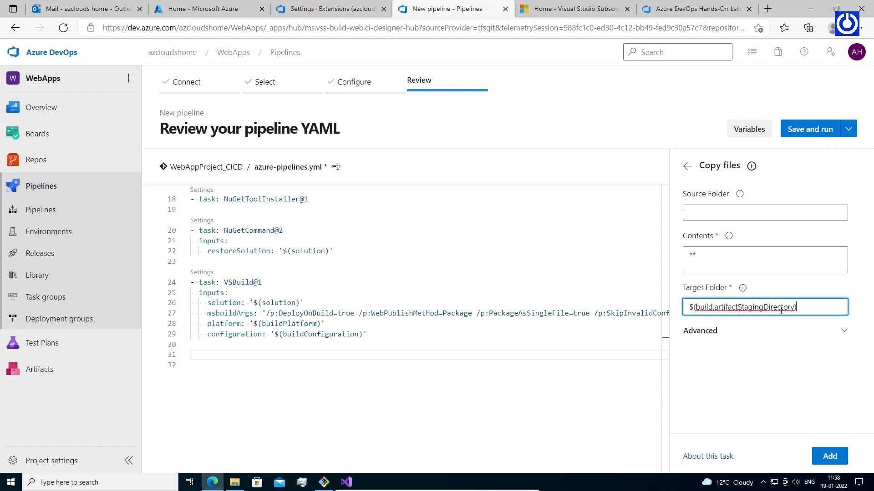
Replace the Contents pattern with the azuredeploy file name copied from Visual Studio.
click(737, 258)
drag(707, 254, 683, 255)
click(714, 257)
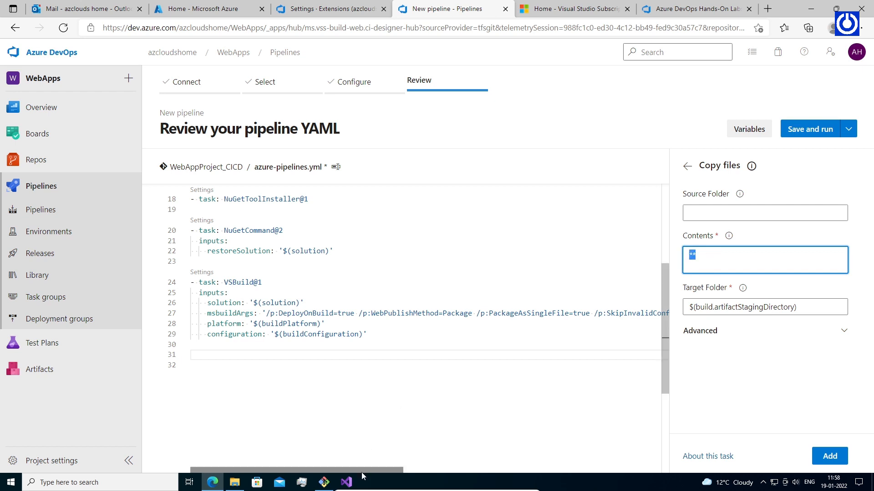
click(347, 482)
click(755, 105)
click(755, 105)
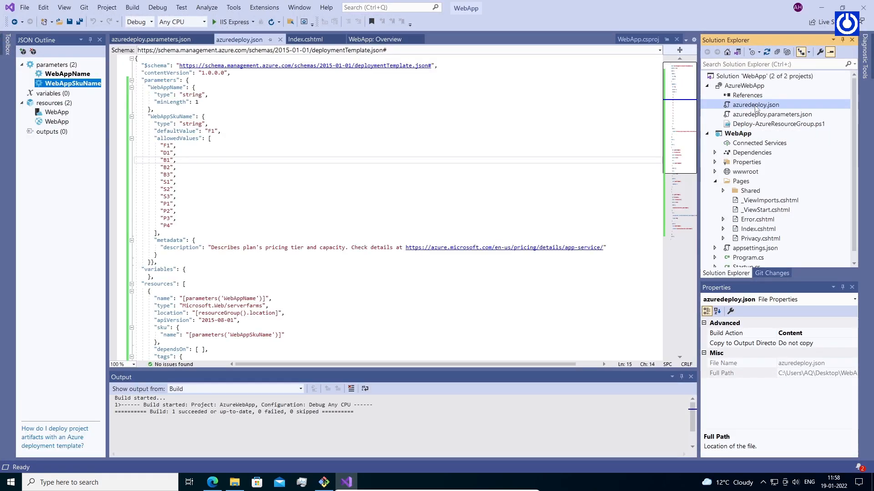
click(820, 12)
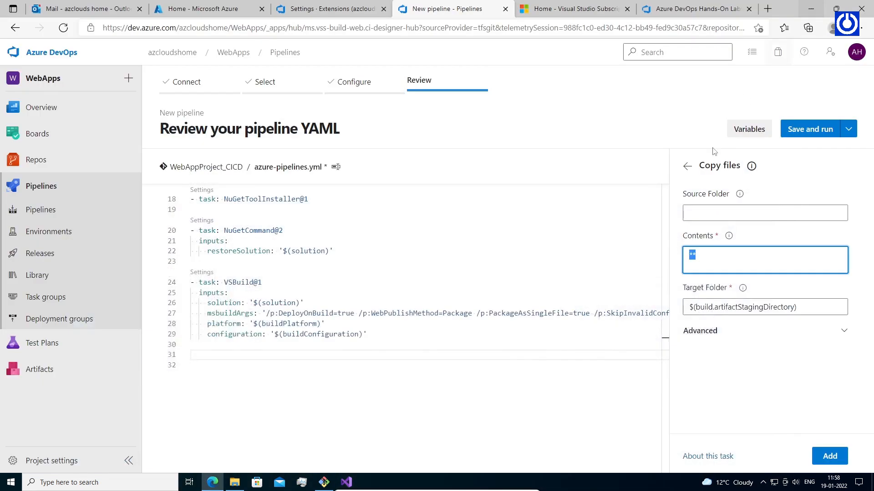
drag(704, 256, 687, 255)
key(ctrl+v)
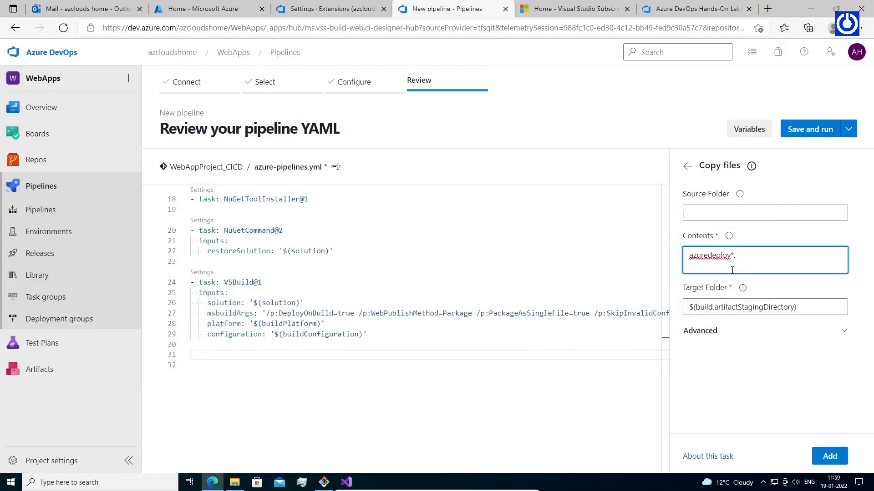
Set Source Folder to AzureWebApp and add the CopyFiles@2 task to the YAML.
click(744, 214)
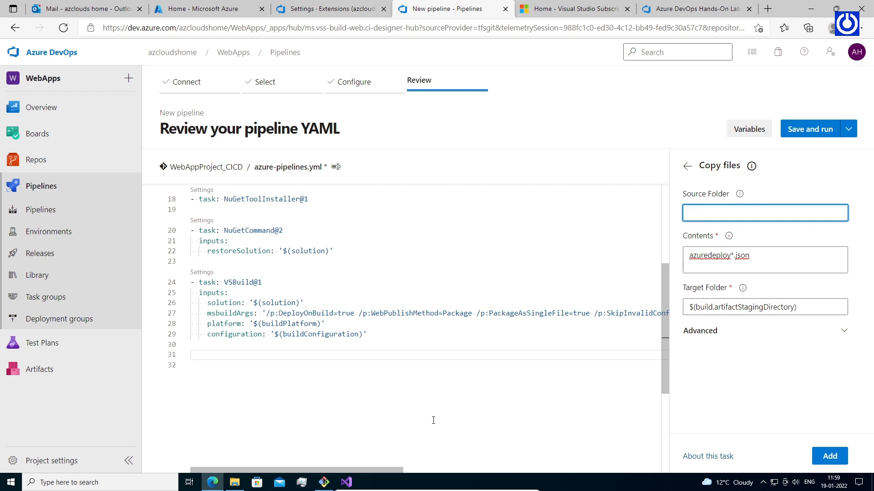
click(347, 482)
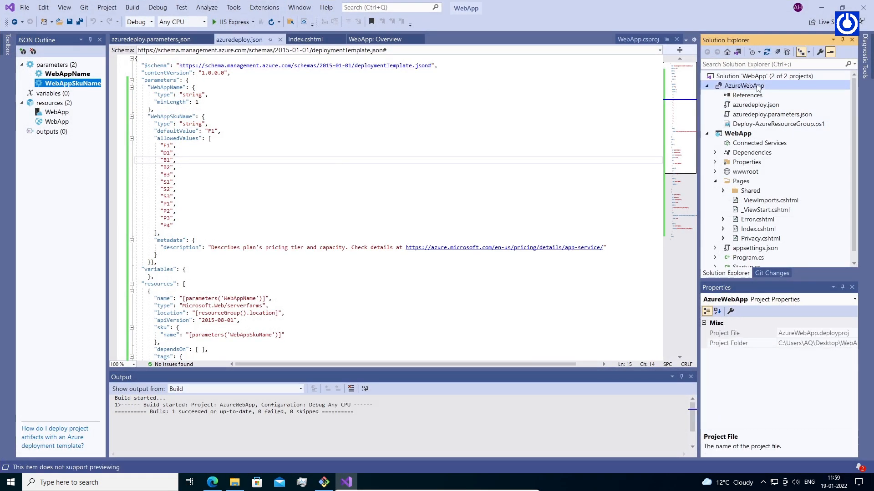
click(756, 87)
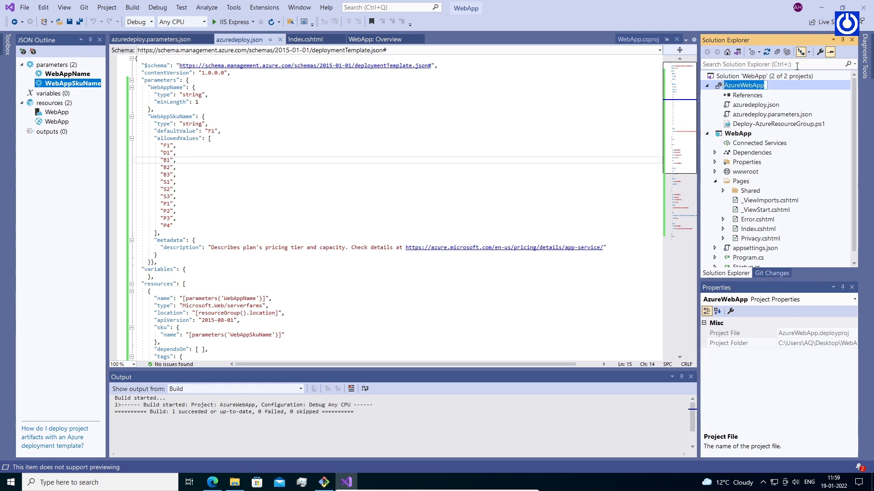
click(821, 8)
key(ctrl+v)
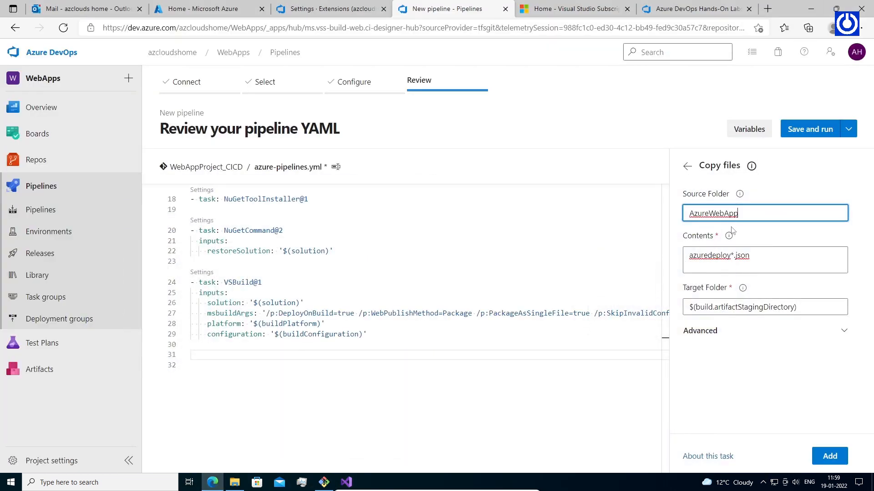
click(224, 358)
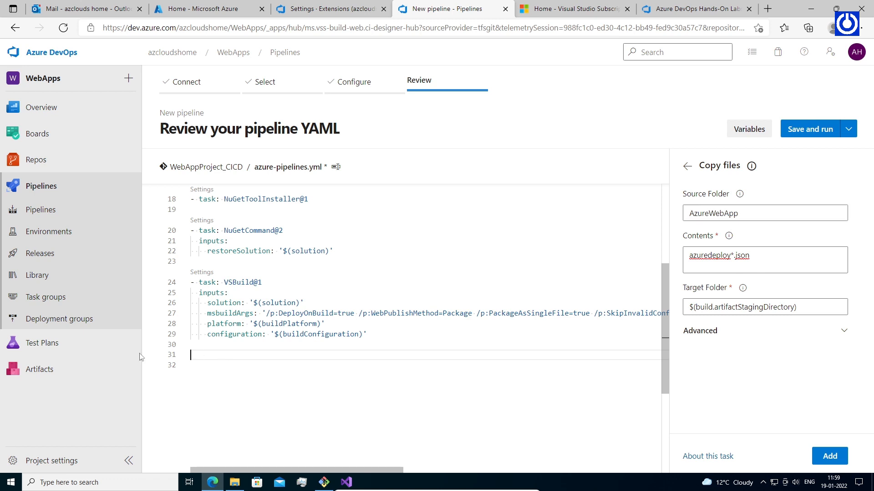
click(786, 257)
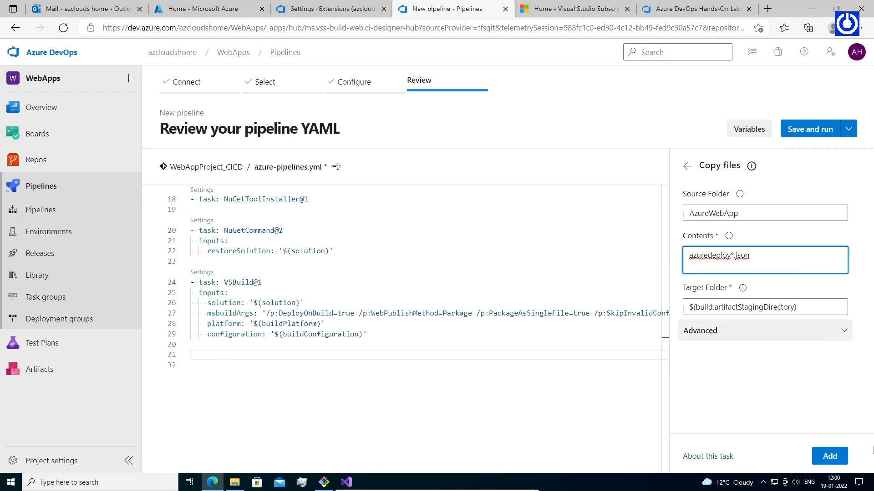
click(829, 458)
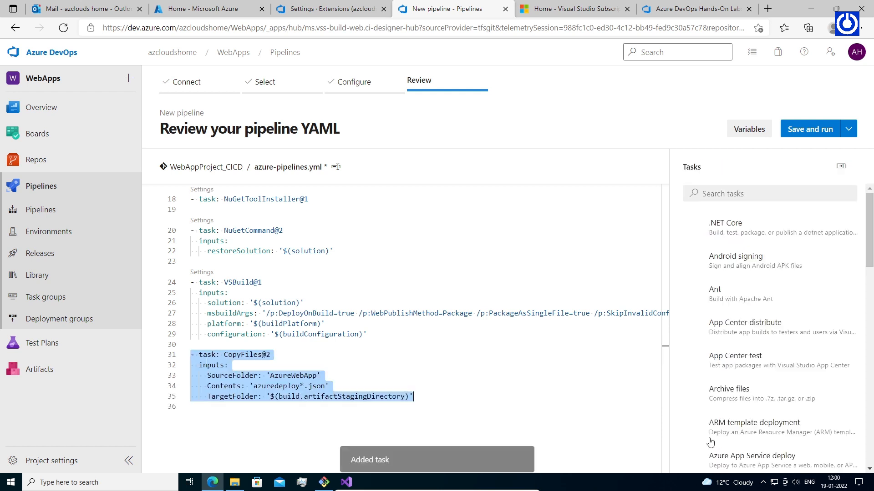
Insert a default Publish build artifacts task at line 37, publishing the staging directory as 'drop'.
click(422, 410)
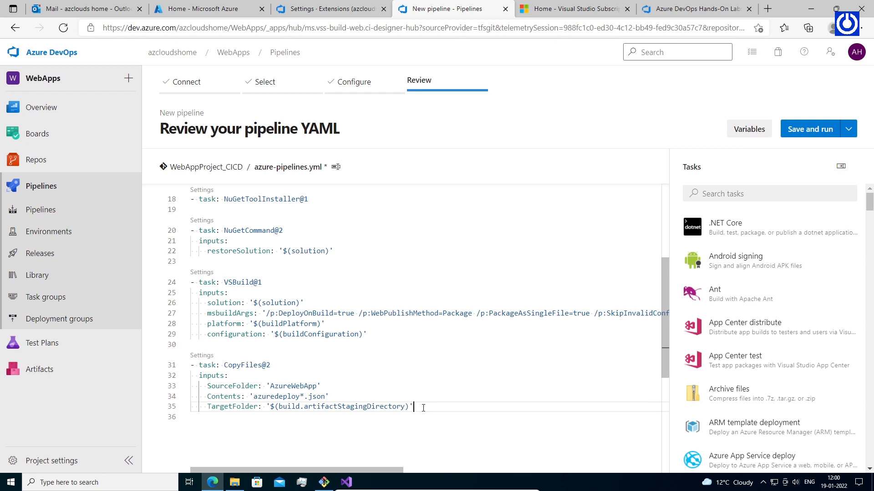
key(Return)
key(Return)
click(756, 193)
text(publish)
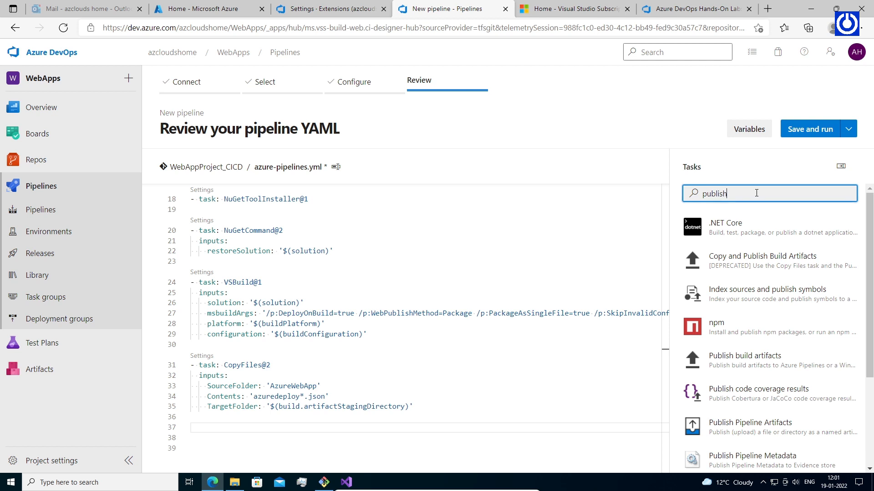
text(build)
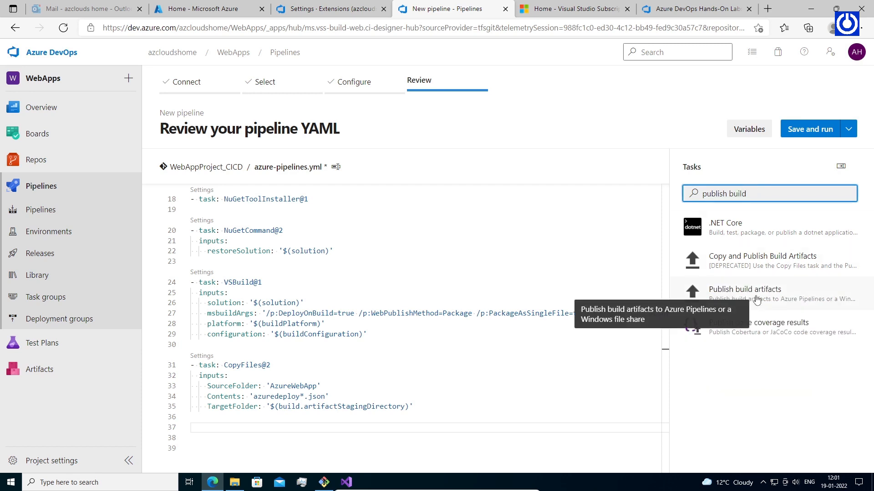
click(756, 300)
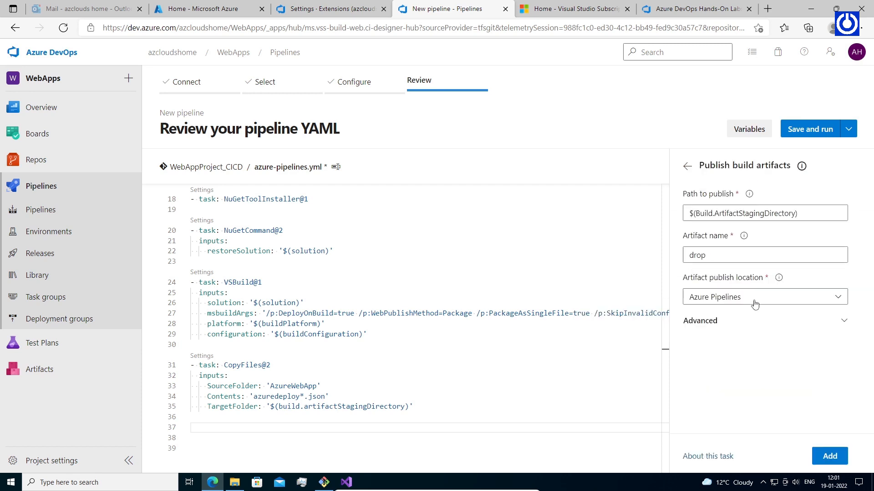
click(737, 213)
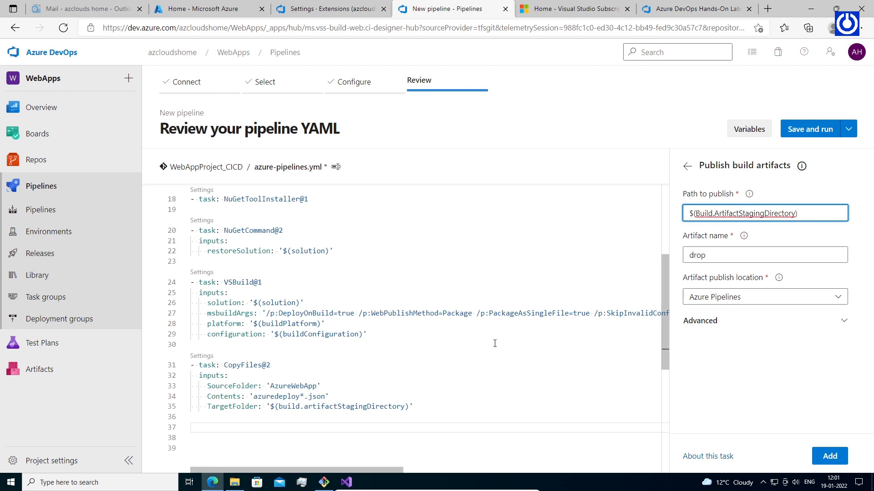
click(200, 428)
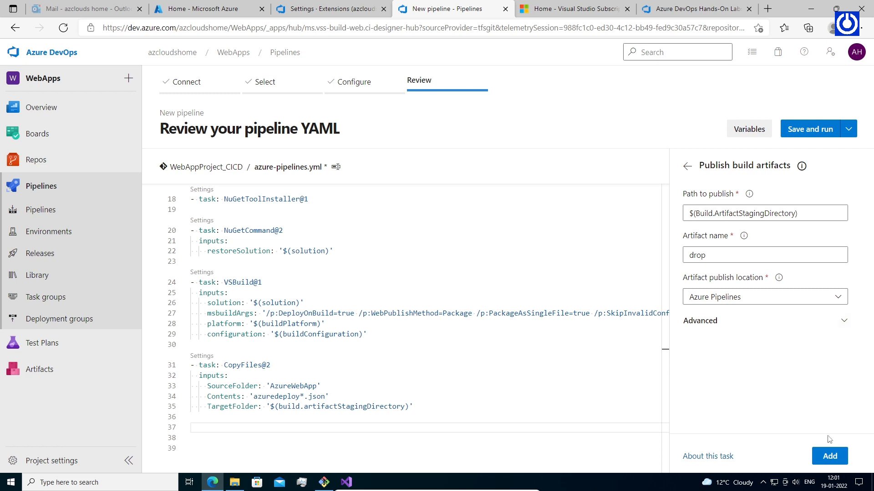
click(826, 459)
click(825, 457)
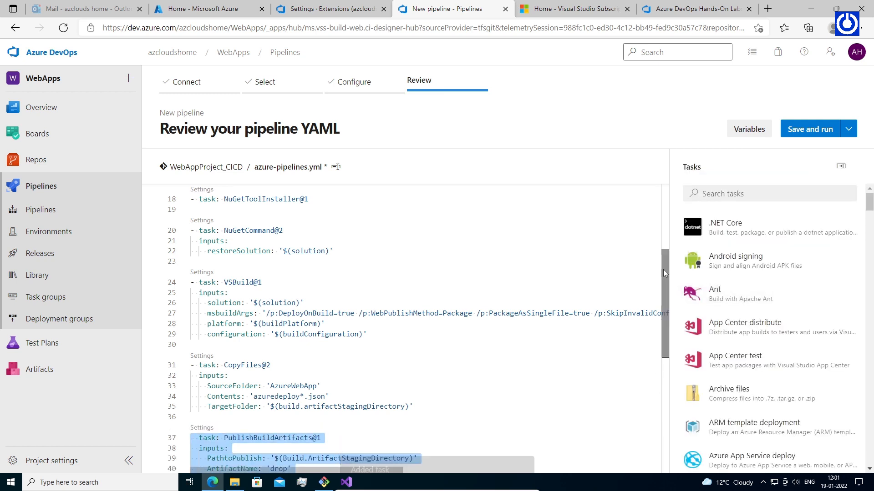
scroll(663, 296, down, 5)
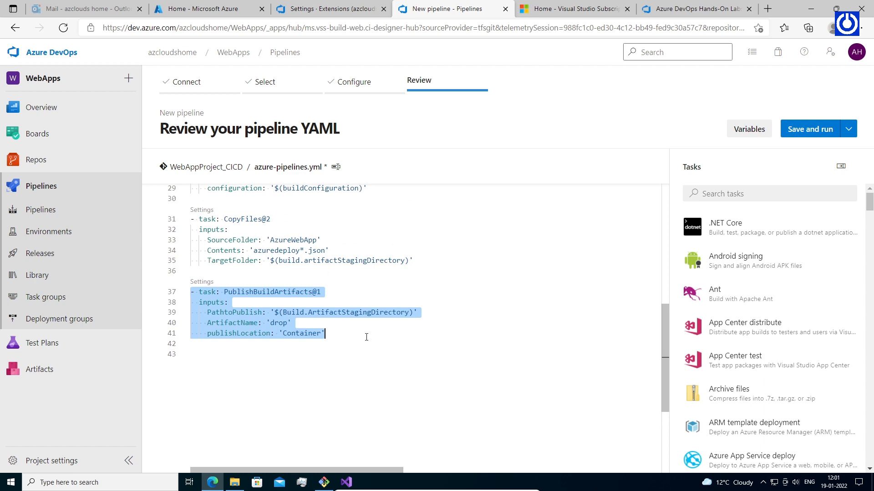
Save the pipeline without running, committing azure-pipelines.yml to main with the default message.
click(343, 342)
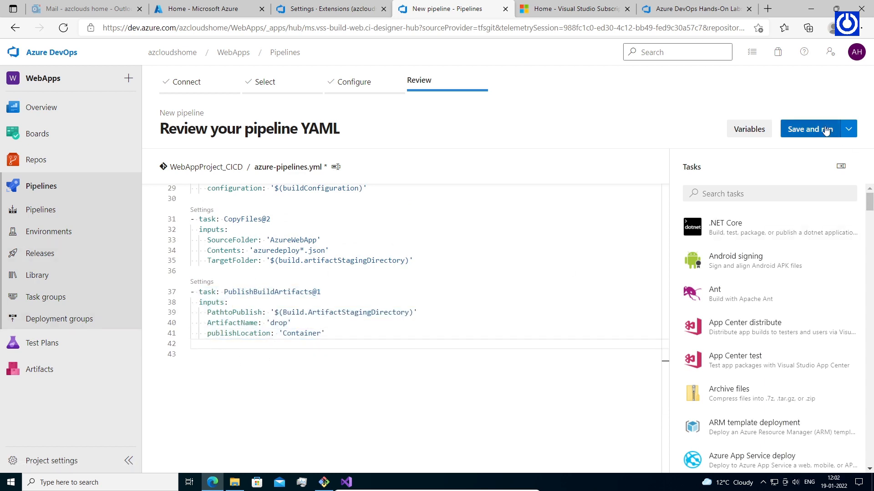
click(848, 131)
click(776, 151)
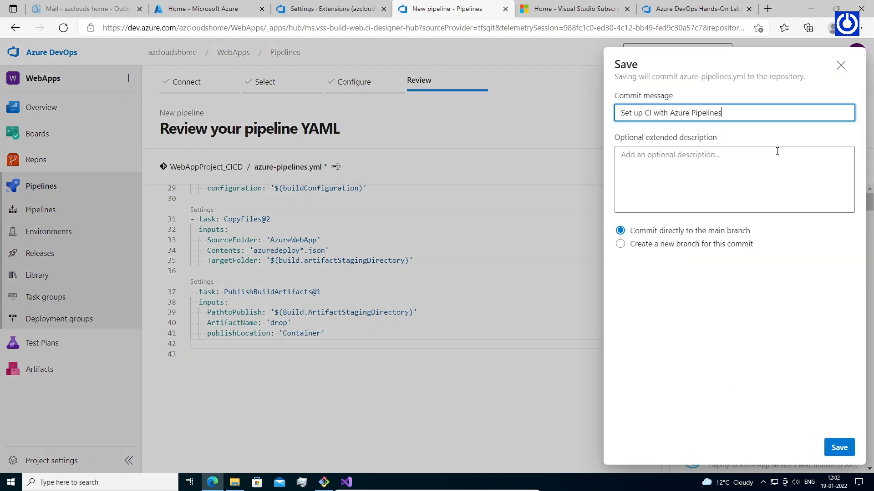
click(697, 158)
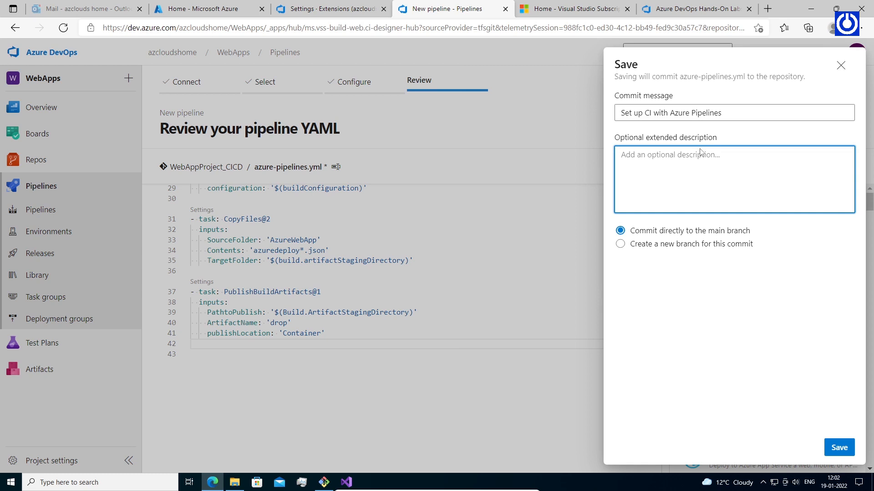
click(838, 448)
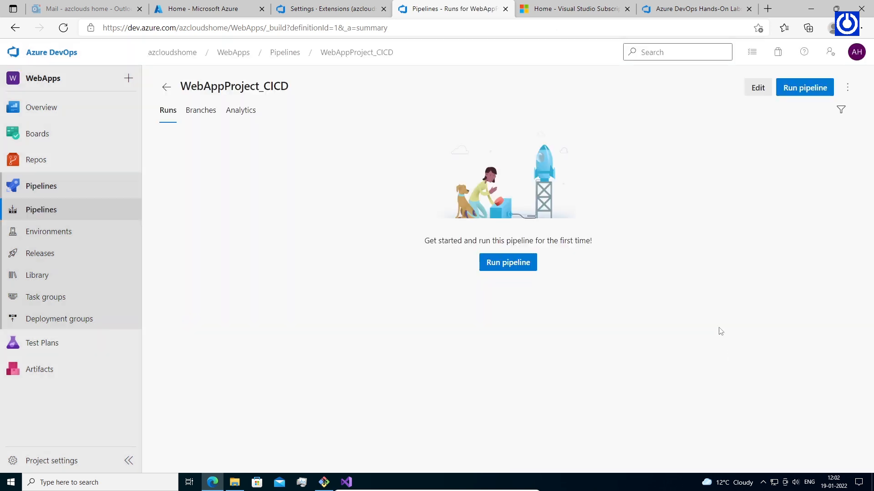
Run the WebAppProject_CICD pipeline on main and open the queued Job's log.
click(508, 267)
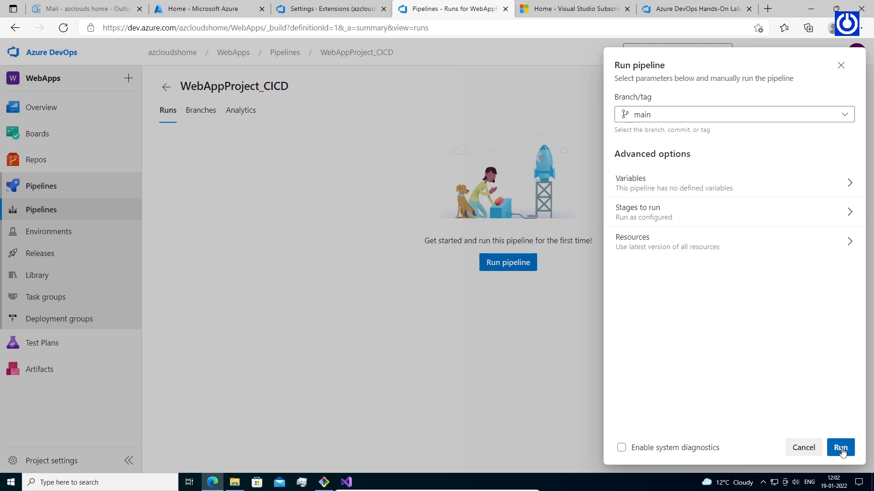
click(841, 449)
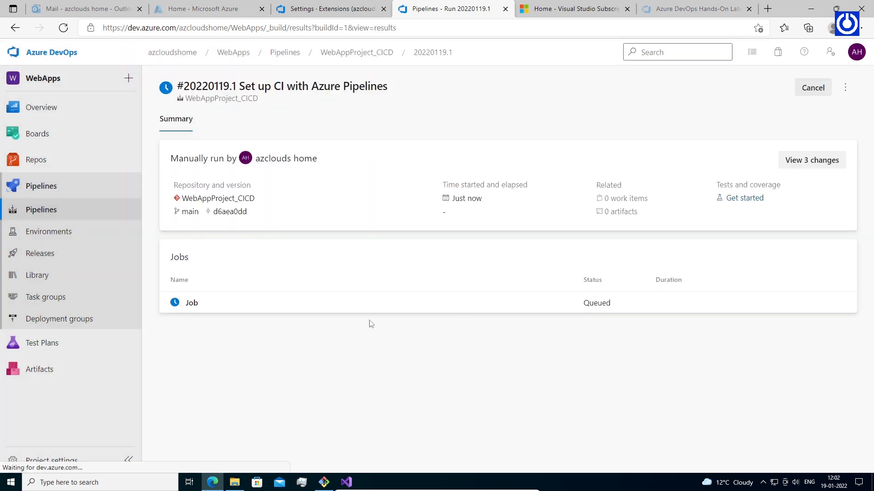
click(191, 302)
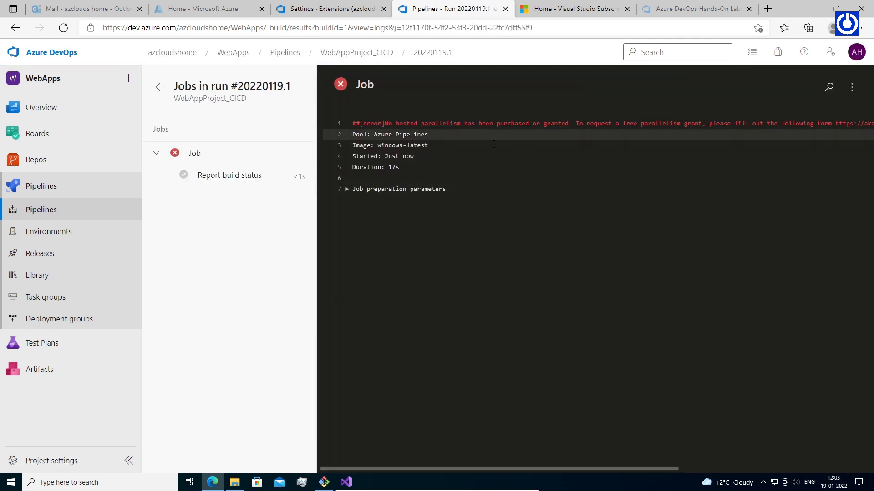
Expand the job preparation parameters, then open the failed run's no-hosted-parallelism results.
click(349, 190)
drag(869, 185, 858, 205)
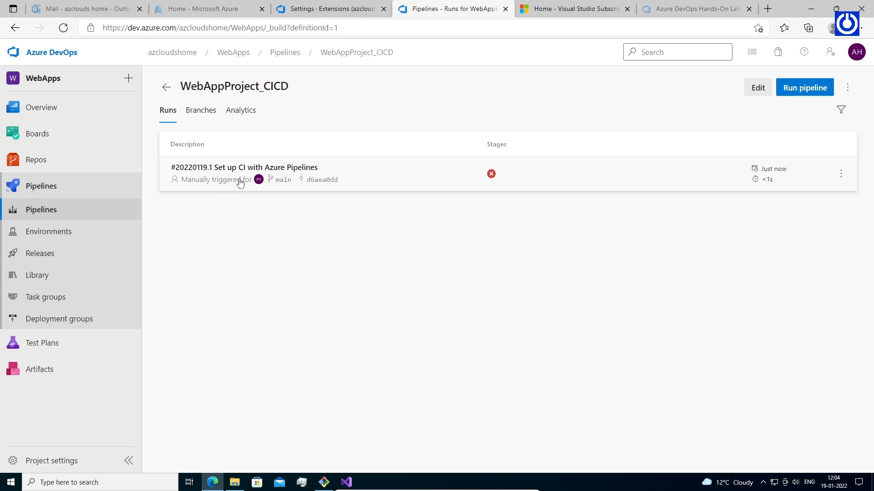
click(240, 182)
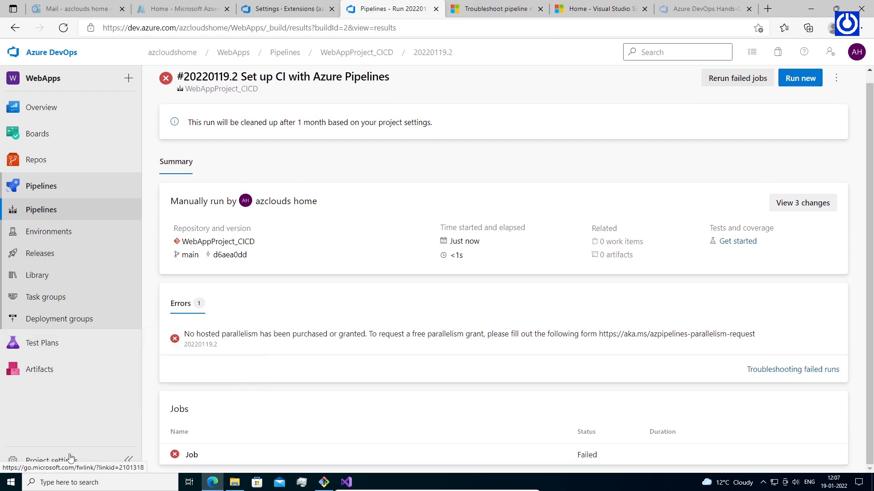
Check Agent pools and Parallel jobs in Project settings, then select the parallelism-request link in the job log.
click(72, 460)
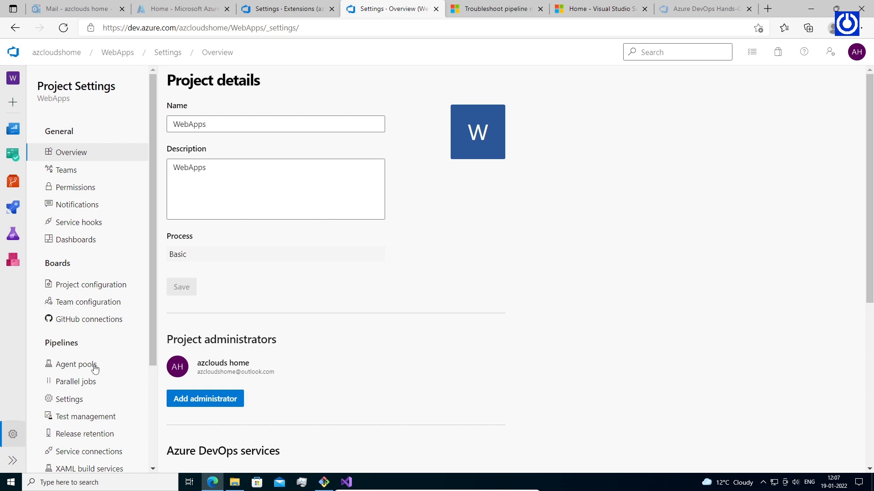
click(91, 366)
click(86, 382)
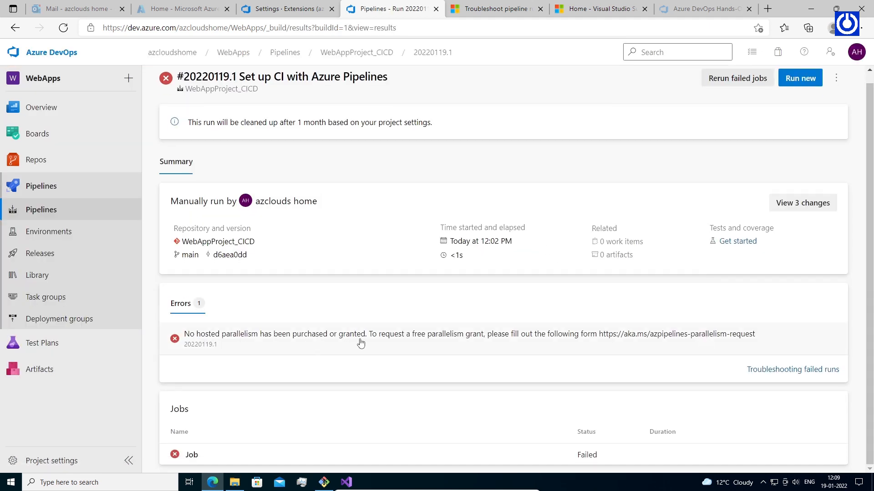
click(652, 336)
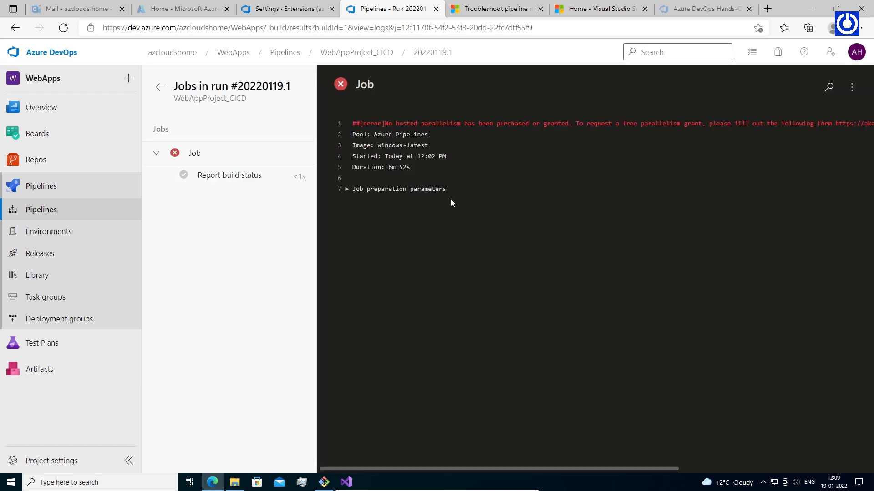
drag(835, 127, 541, 127)
right_click(577, 124)
click(607, 135)
key(ctrl+t)
right_click(547, 32)
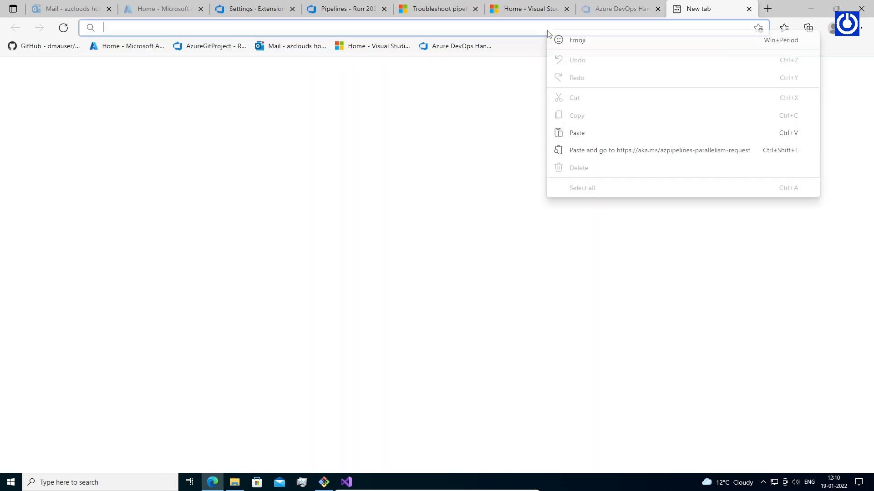
click(600, 150)
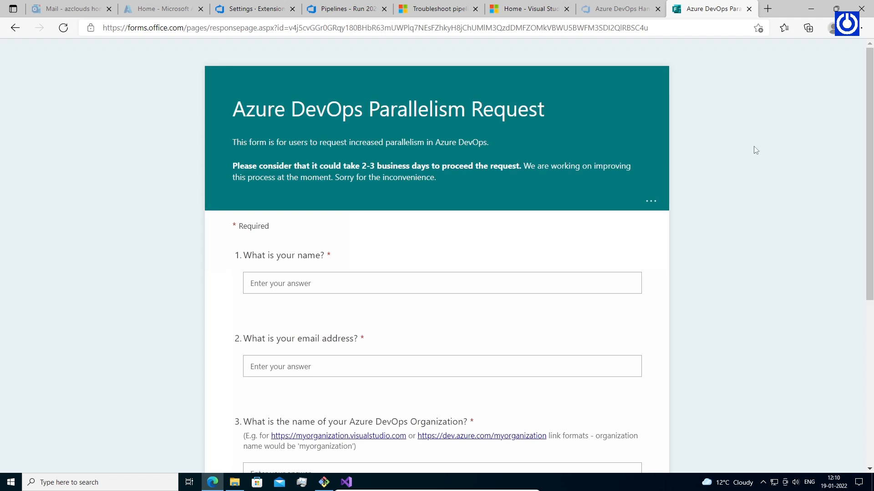
drag(867, 81, 873, 138)
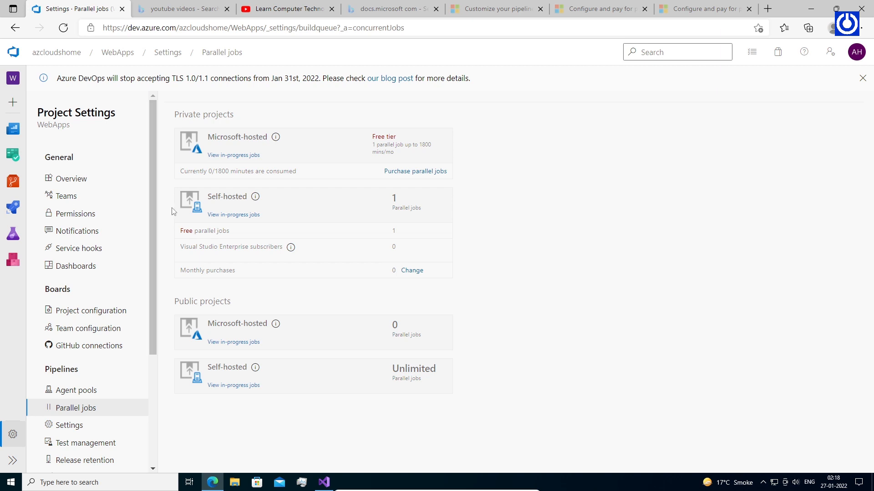
Go from the WebApps project to Pipelines and edit the WebAppProject_CICD pipeline.
click(118, 52)
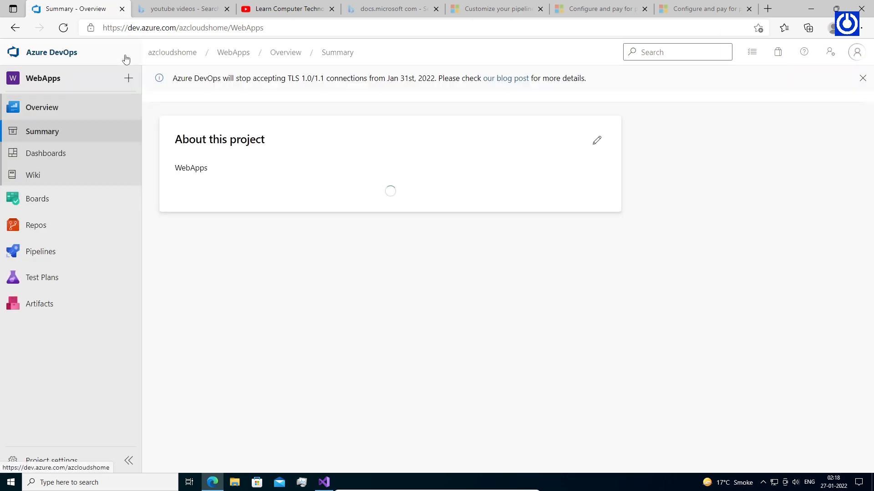
mouse_move(78, 197)
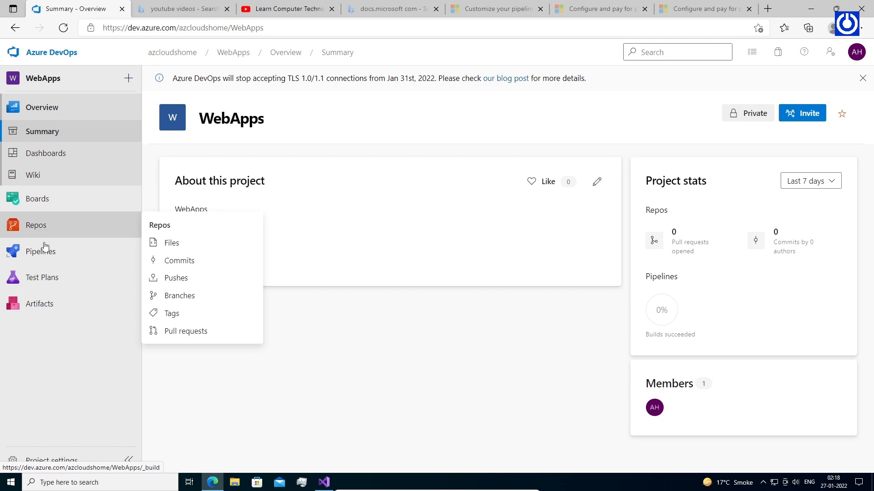
mouse_move(43, 251)
click(79, 253)
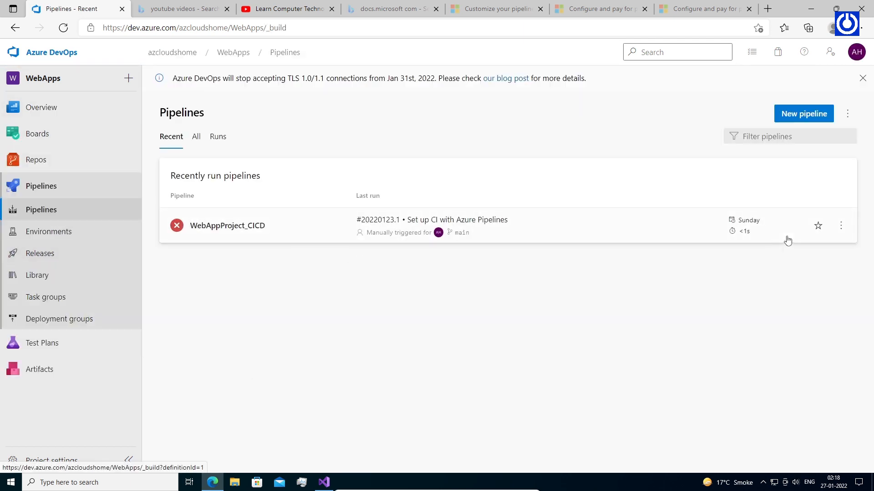
click(841, 226)
click(759, 249)
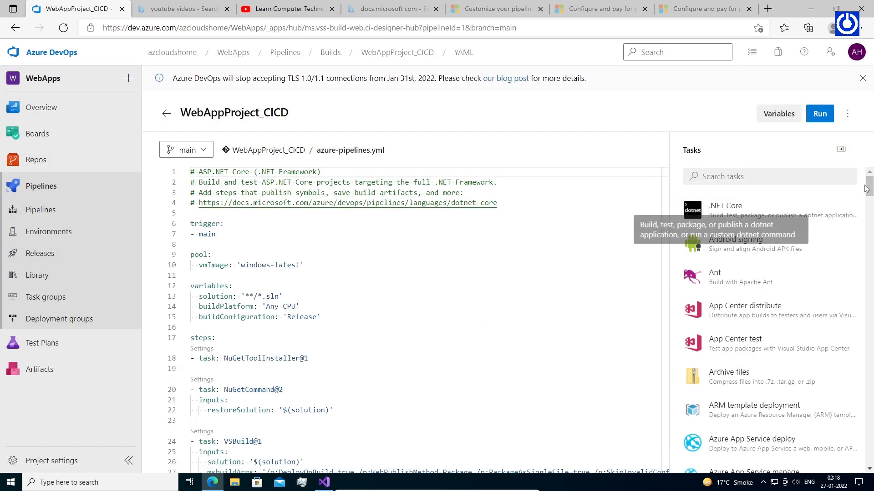
Review the azure-pipelines.yml trigger, variables and task blocks.
drag(215, 235, 190, 223)
drag(304, 265, 189, 254)
drag(664, 214, 665, 246)
drag(320, 233, 191, 203)
drag(310, 275, 254, 268)
scroll(628, 253, down, 3)
drag(340, 251, 191, 230)
drag(367, 334, 196, 273)
drag(665, 278, 666, 314)
drag(413, 314, 195, 266)
click(433, 357)
drag(326, 387, 197, 341)
click(405, 377)
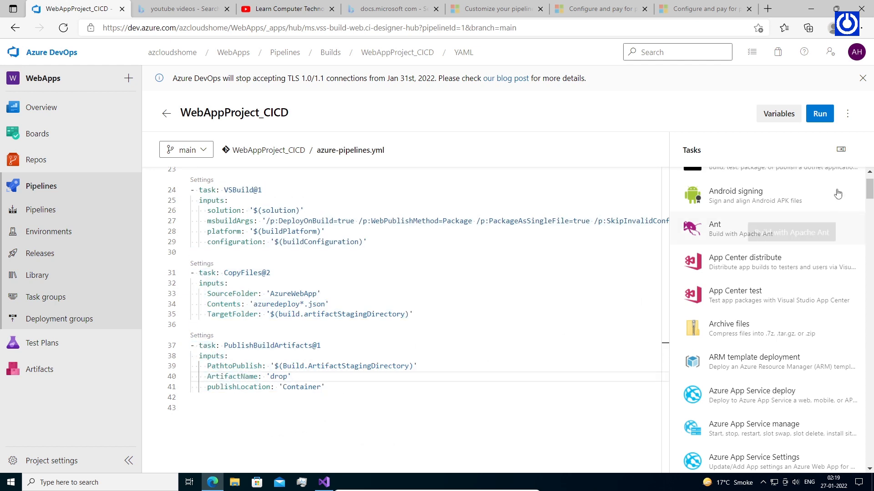
Launch run #20220127.1 of WebAppProject_CICD and follow its Job log as an agent is acquired.
click(824, 117)
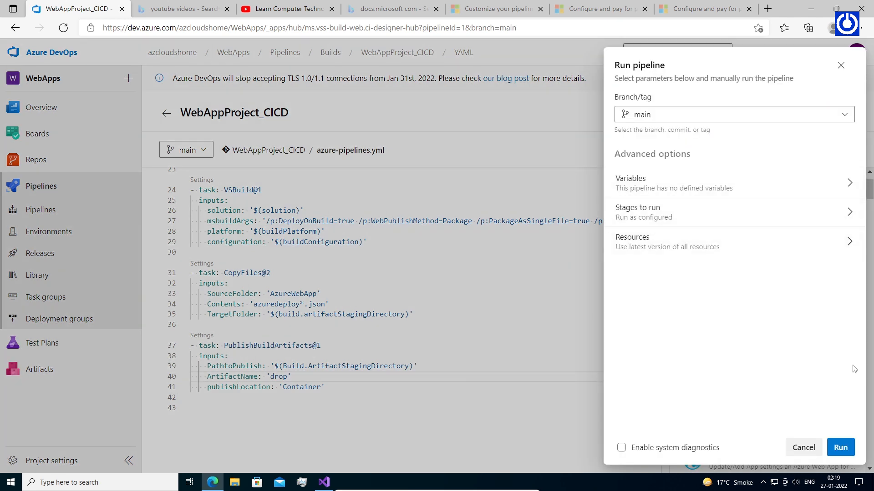
click(839, 447)
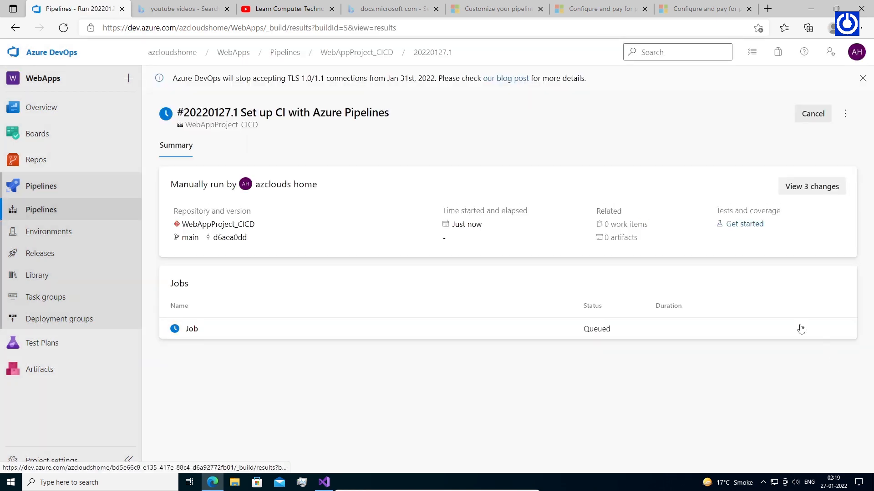
click(203, 333)
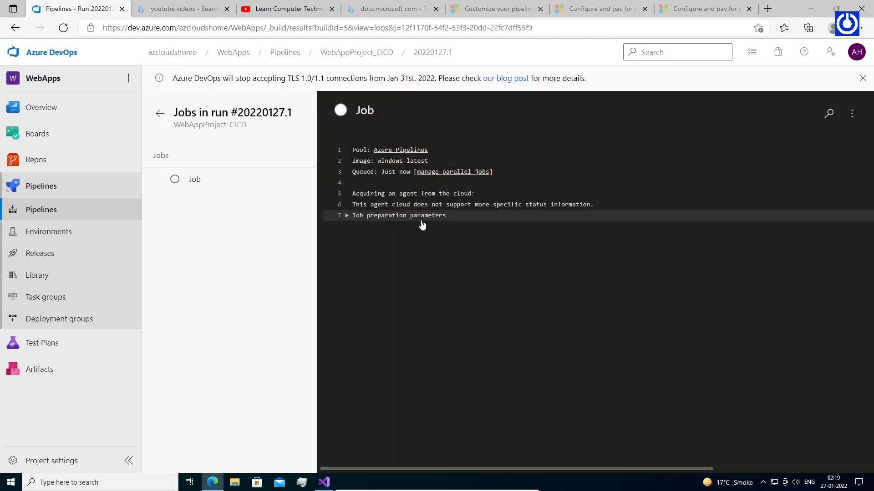
click(177, 178)
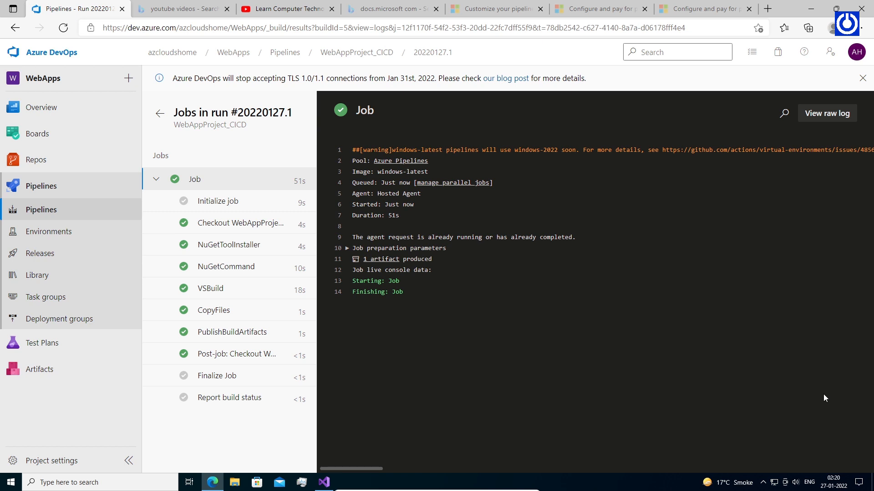
Browse the run's drop artifact, expanding and collapsing the AzureWebApp folder.
click(387, 264)
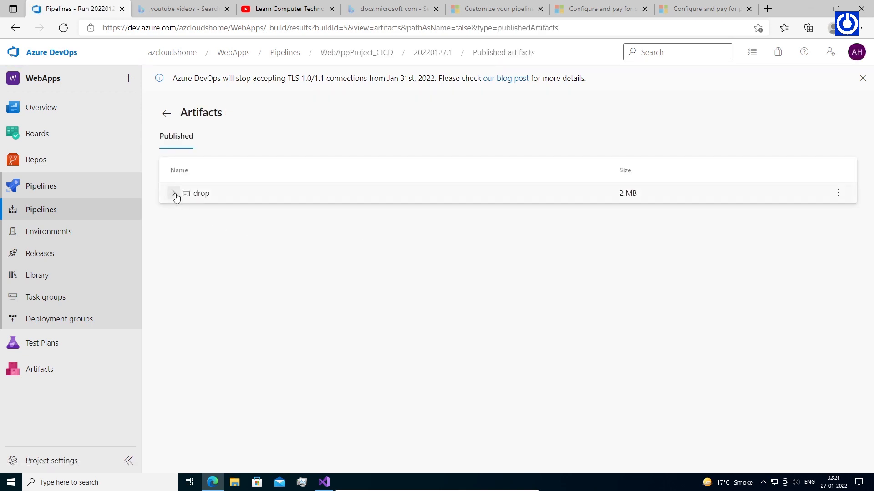
click(174, 194)
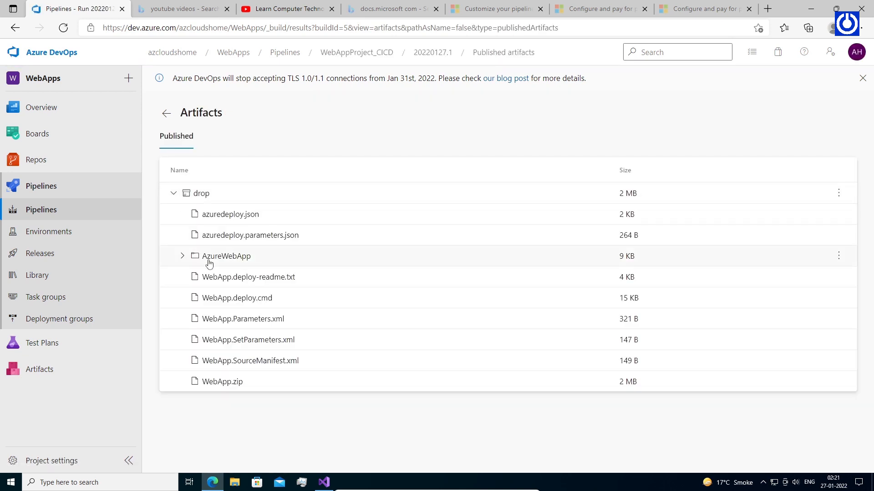
click(182, 257)
click(183, 256)
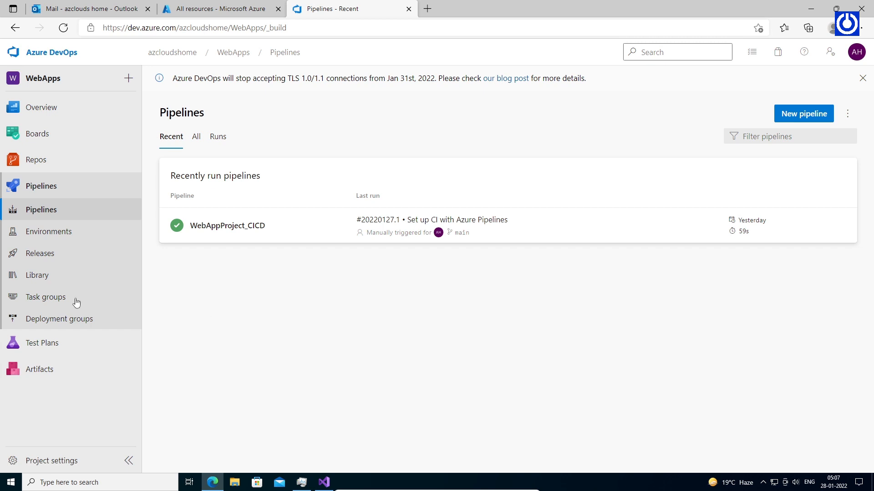
Create a release pipeline from the Azure App Service deployment template and rename Stage 1 to Dev.
click(41, 257)
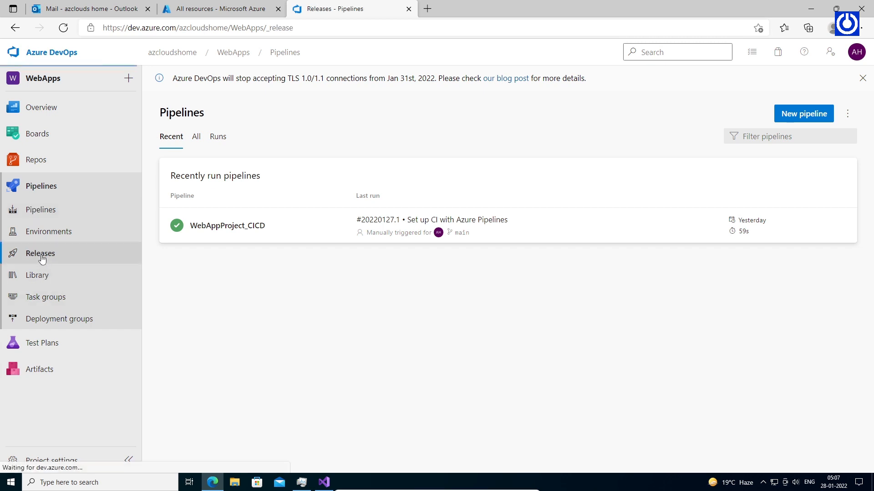
click(524, 347)
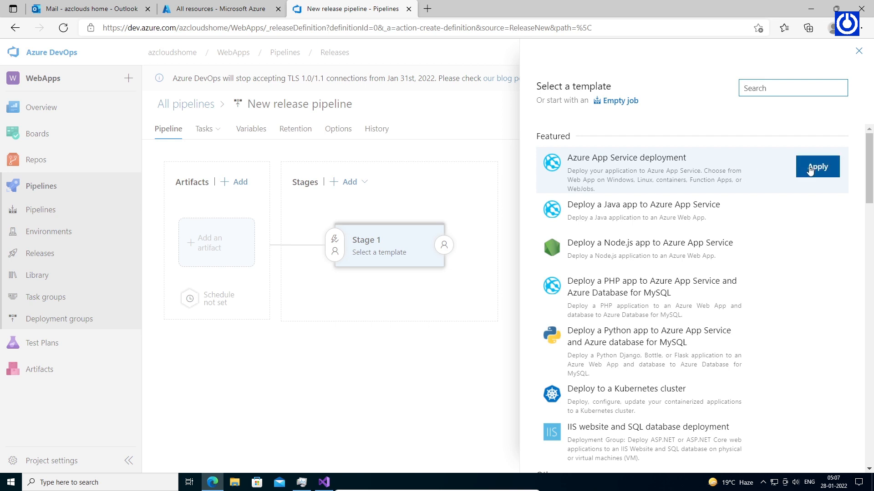
click(816, 168)
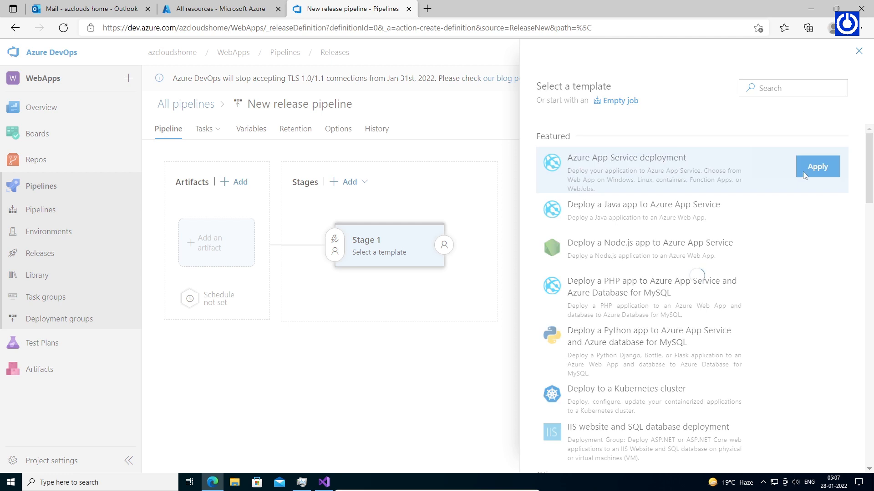
triple_click(577, 258)
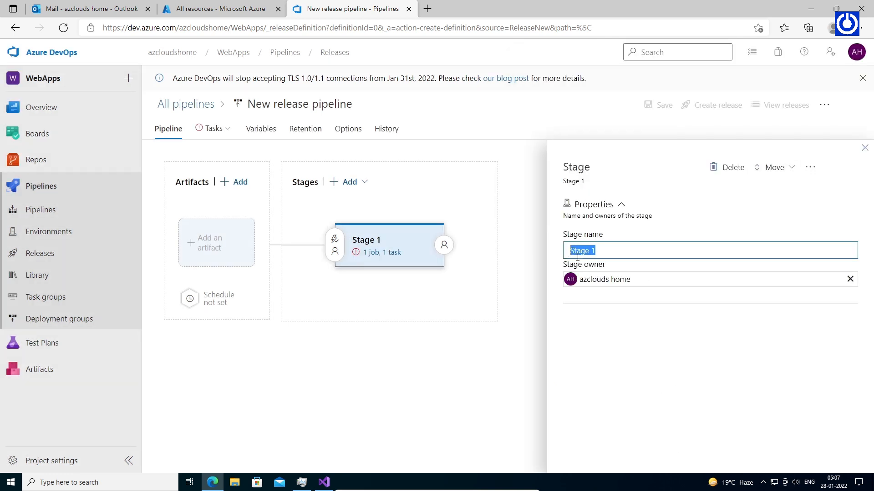
text(Dev)
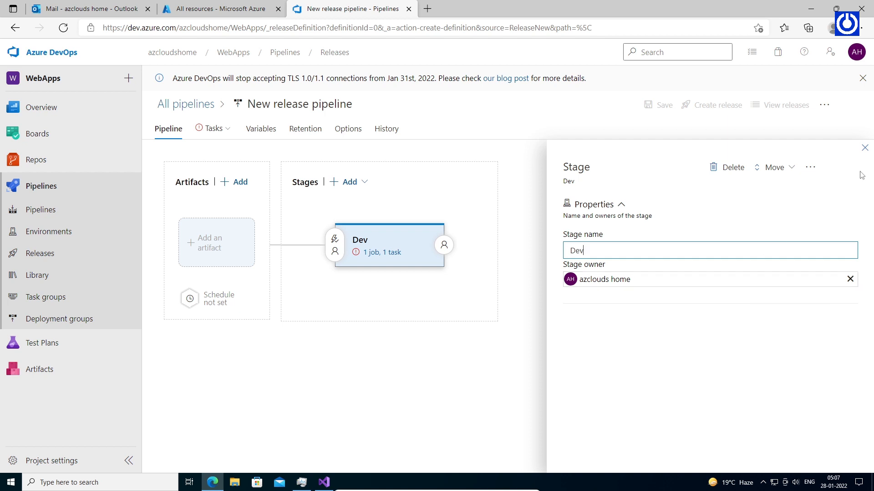
click(864, 149)
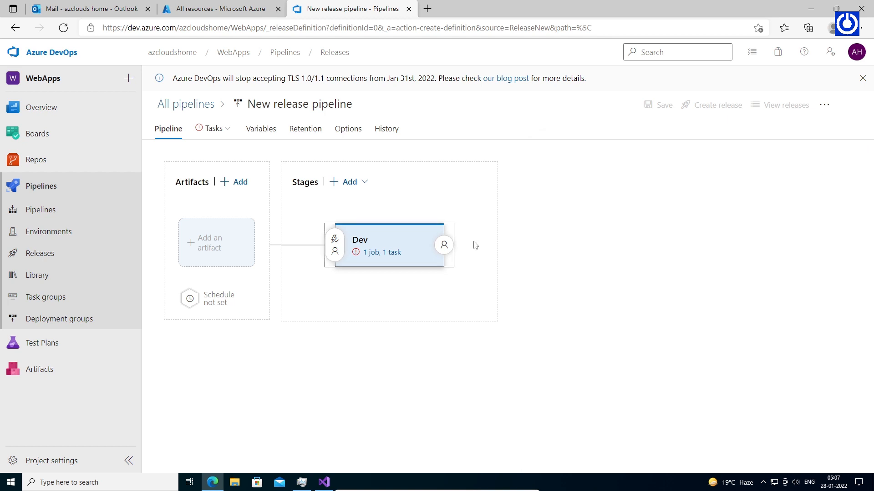
click(212, 249)
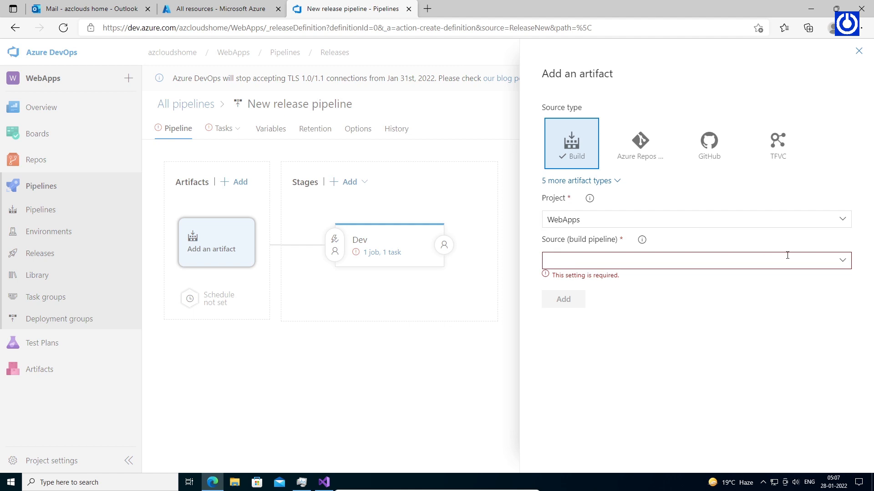
Link the WebAppProject_CICD build as the release artifact and open the Dev stage's tasks.
click(843, 264)
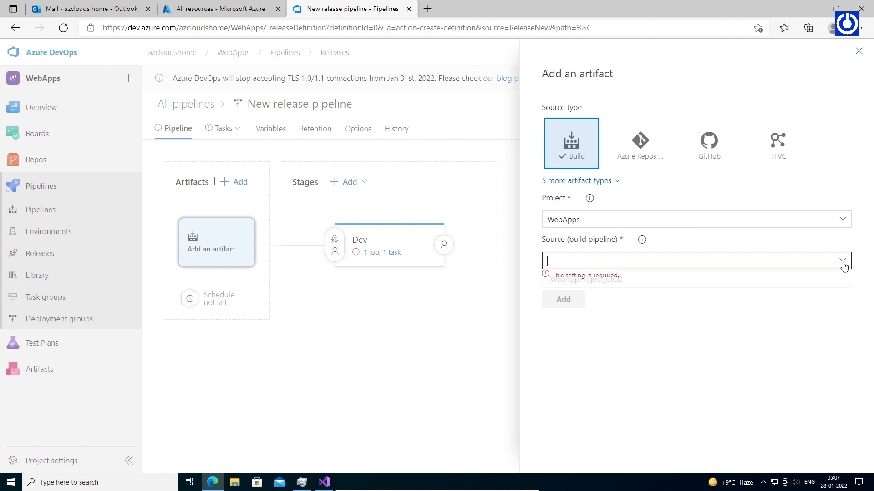
click(722, 280)
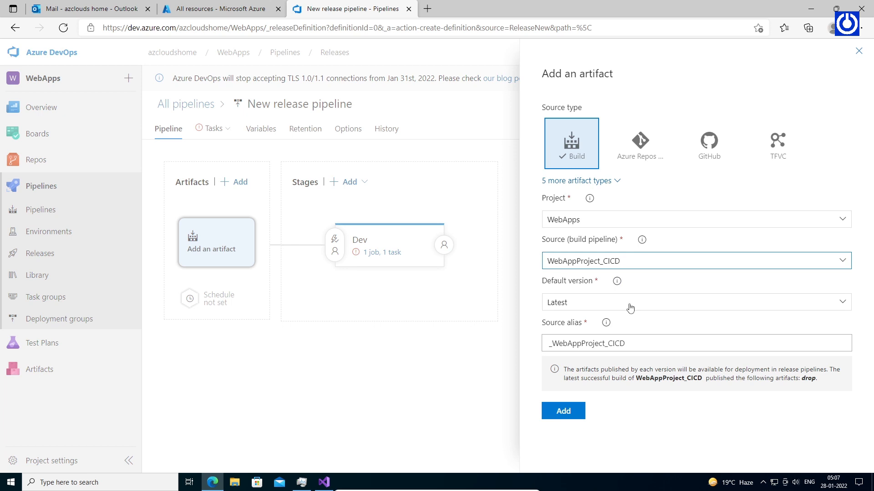
click(564, 412)
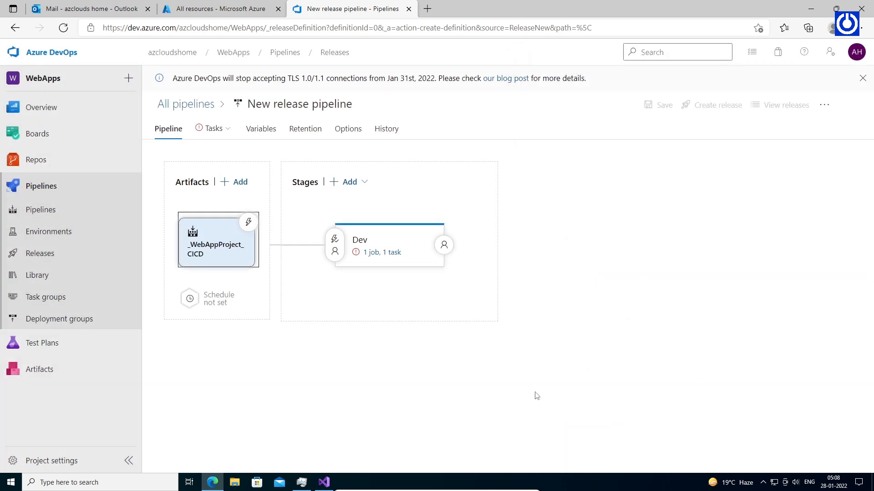
click(395, 253)
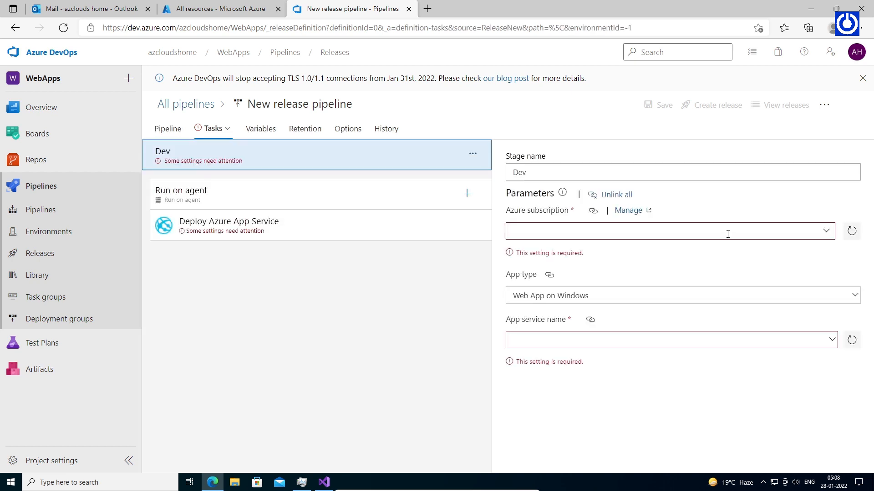
Set the Dev stage's Azure subscription to AzureTrail, then view the pipeline variables.
click(751, 230)
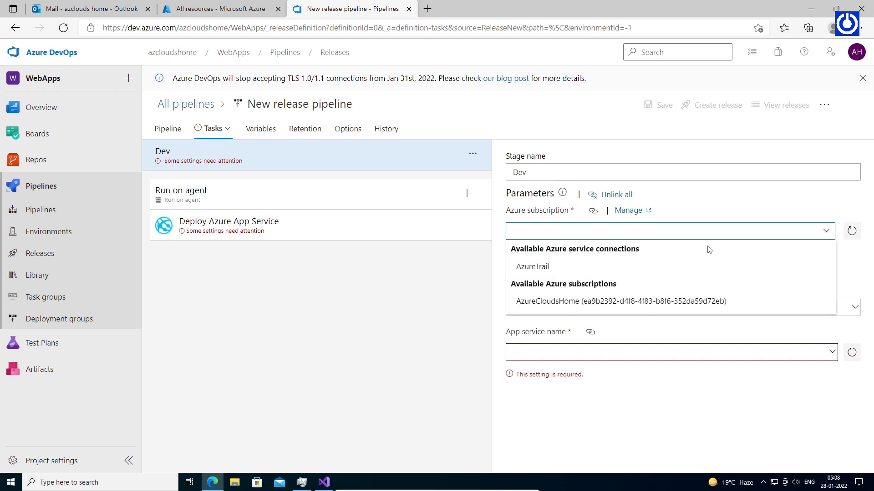
click(566, 269)
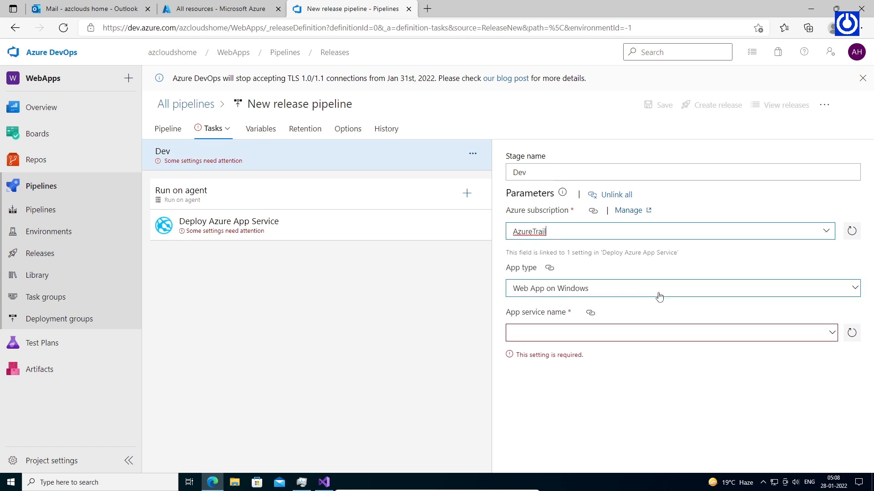
click(618, 335)
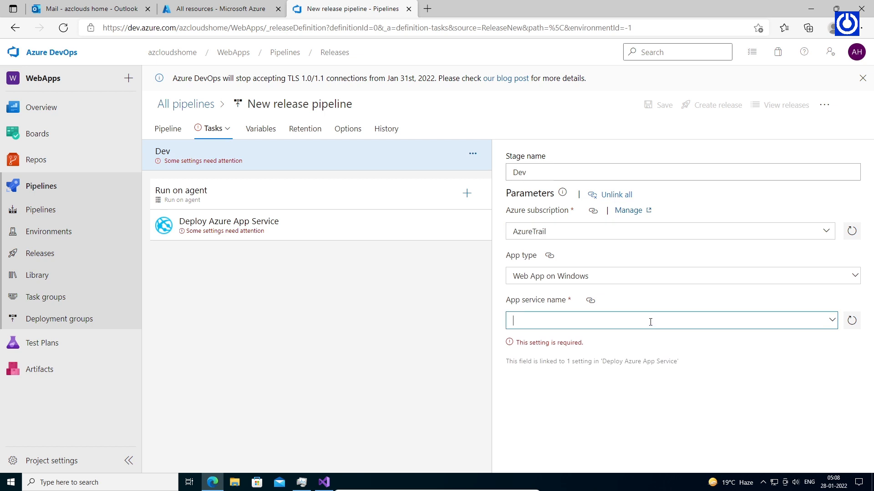
click(263, 130)
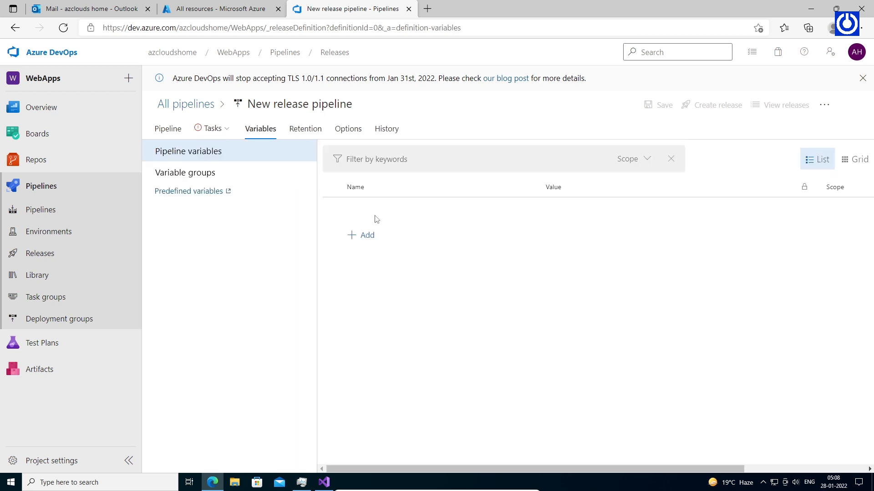
Add pipeline variable WebApp with value WebApp-dev123, copying the name from Visual Studio.
click(362, 235)
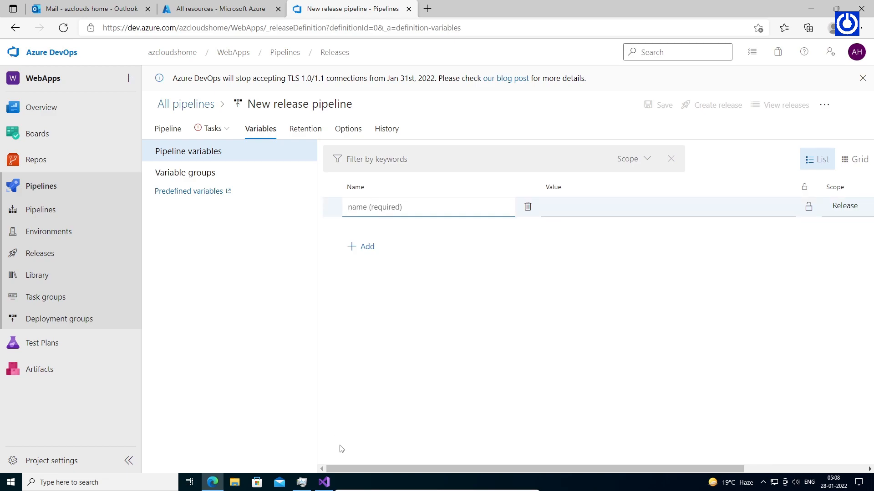
click(324, 482)
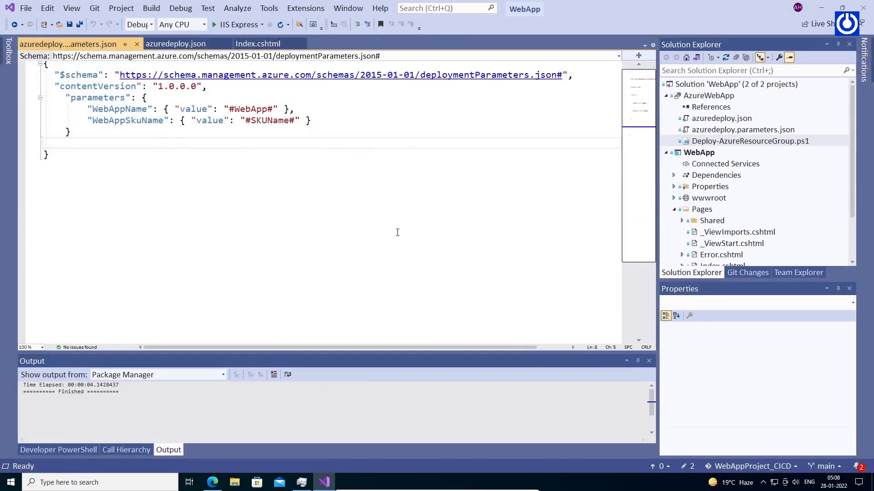
double_click(244, 109)
key(ctrl+c)
click(821, 10)
click(370, 206)
key(ctrl+v)
click(604, 206)
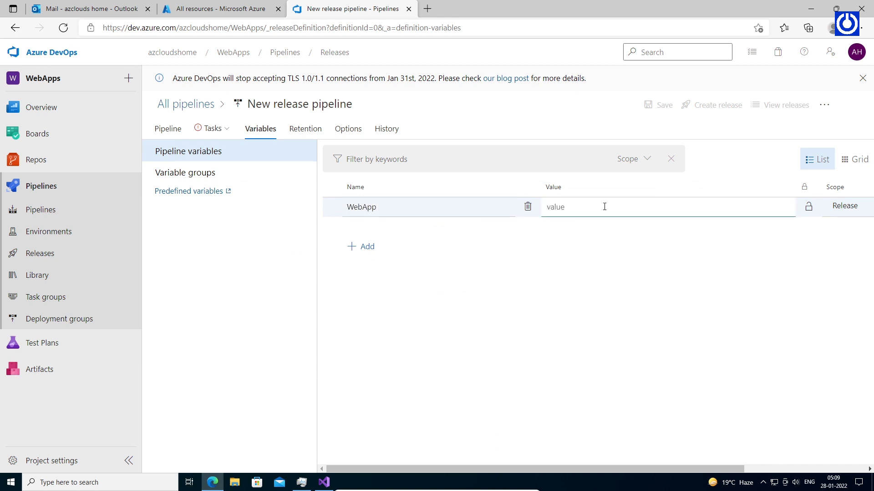
key(ctrl+v)
Add a second pipeline variable named SKUName, copied from the parameters file.
click(361, 246)
click(657, 276)
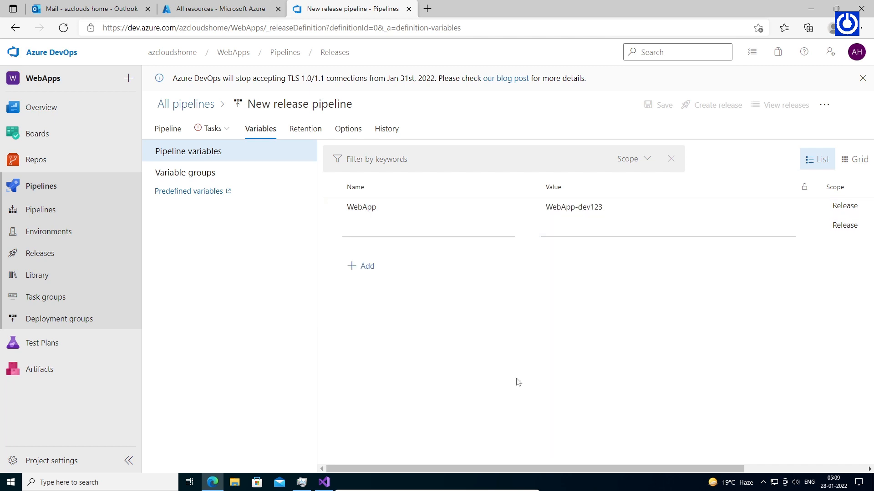
click(324, 481)
double_click(275, 120)
key(ctrl+c)
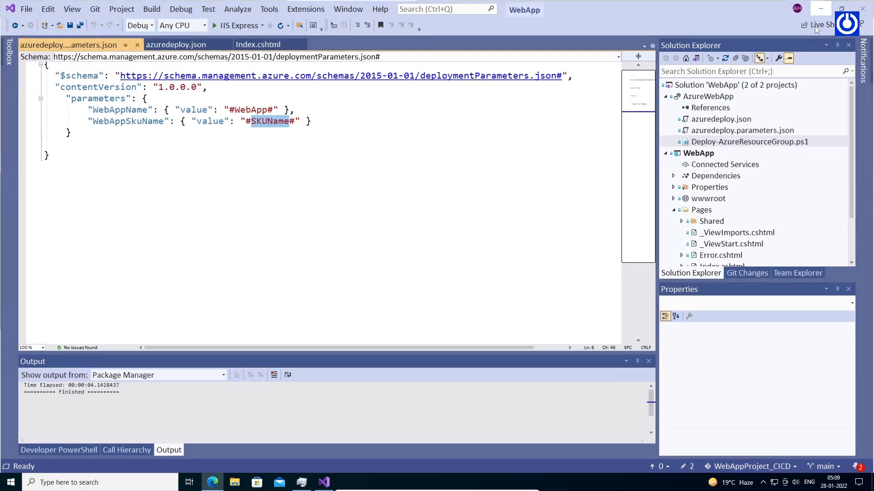
key(alt+Tab)
click(367, 231)
key(ctrl+v)
click(619, 228)
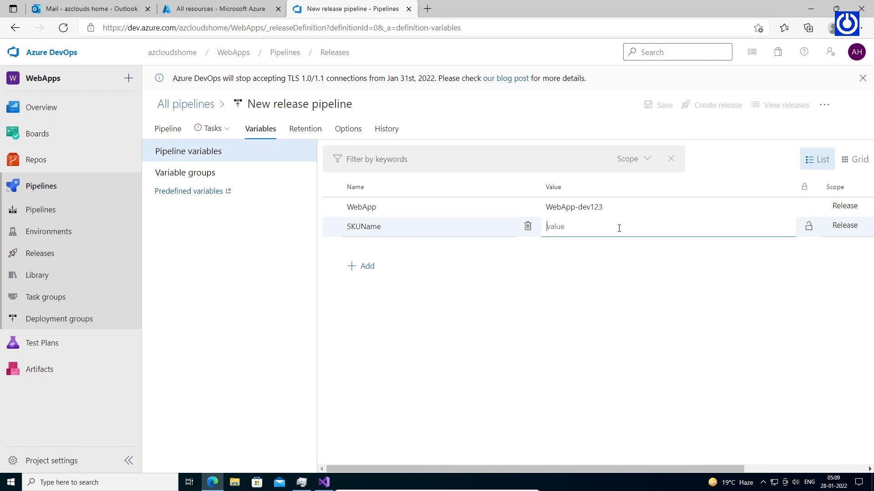
Set SKUName's value to F1, copied from azuredeploy.json.
click(324, 481)
click(744, 130)
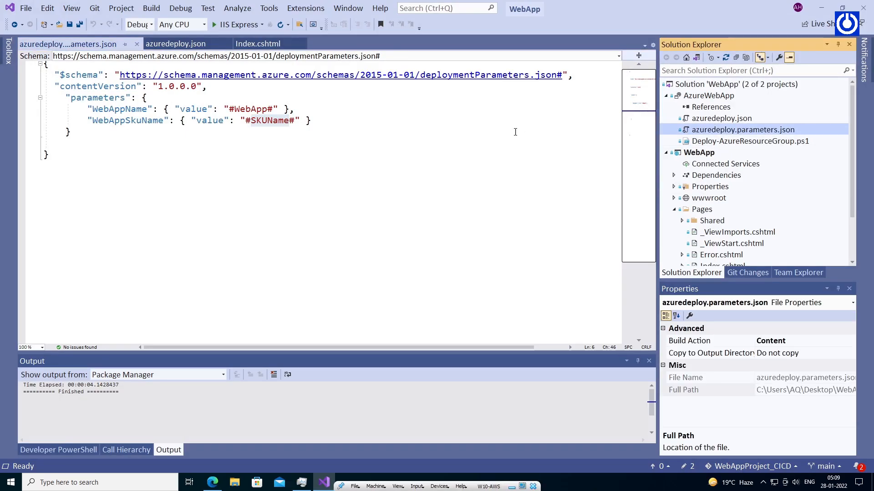
double_click(721, 119)
double_click(174, 177)
click(819, 11)
key(ctrl+v)
click(588, 292)
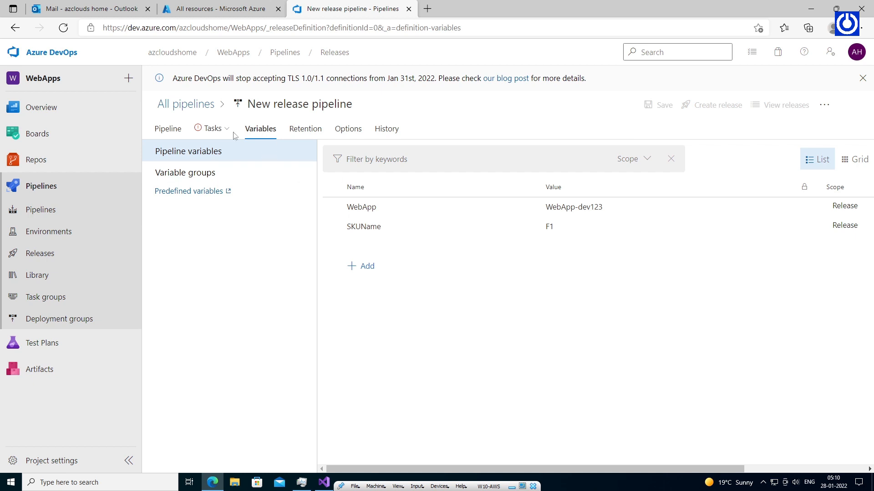
Set the Dev stage's App service name to $(WebApp) and open the agent job's Add tasks catalog.
mouse_move(225, 132)
click(230, 156)
click(613, 320)
text($)
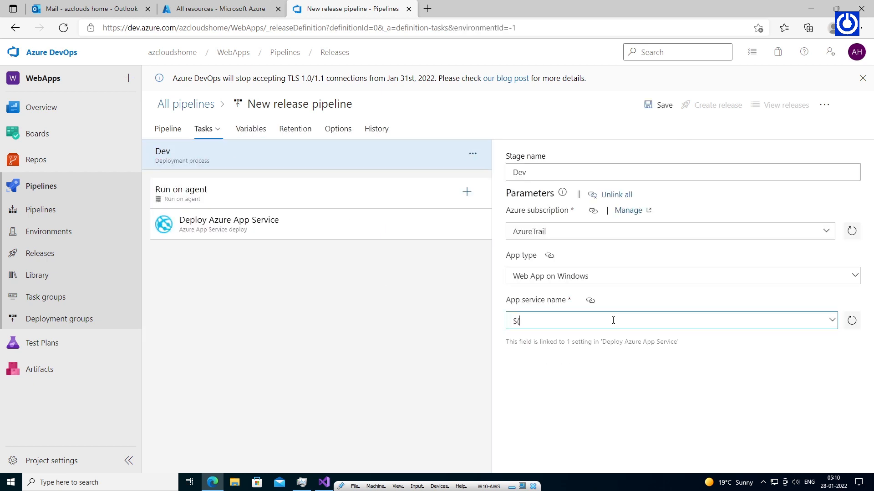
text((F1)
key(BackSpace)
key(BackSpace)
click(432, 231)
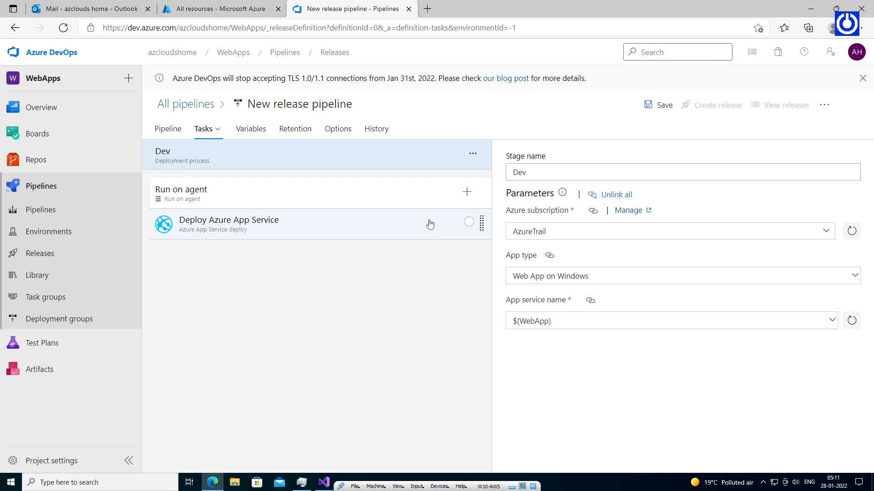
click(430, 224)
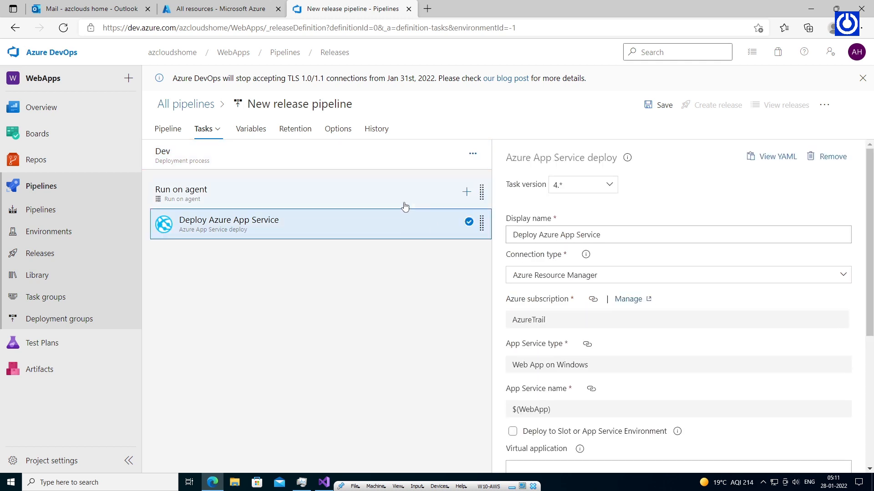
click(467, 193)
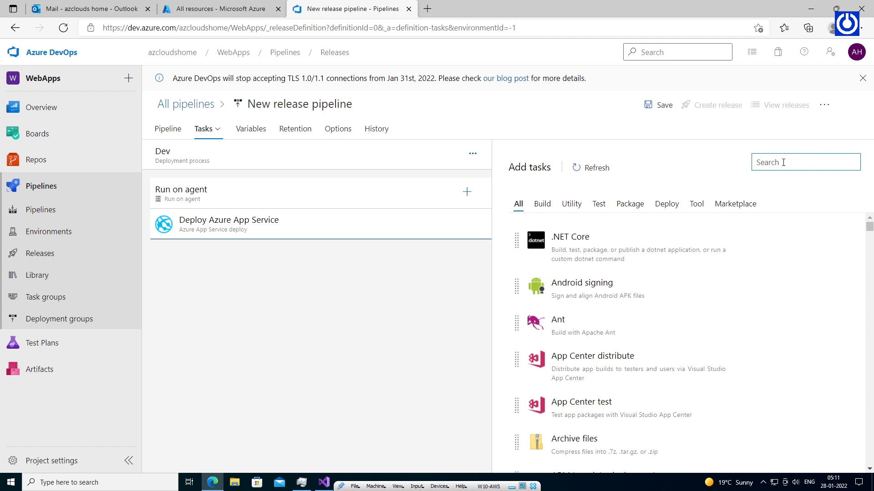
Add an ARM template deployment task and move it above Deploy Azure App Service.
text(ARM Te)
mouse_move(679, 214)
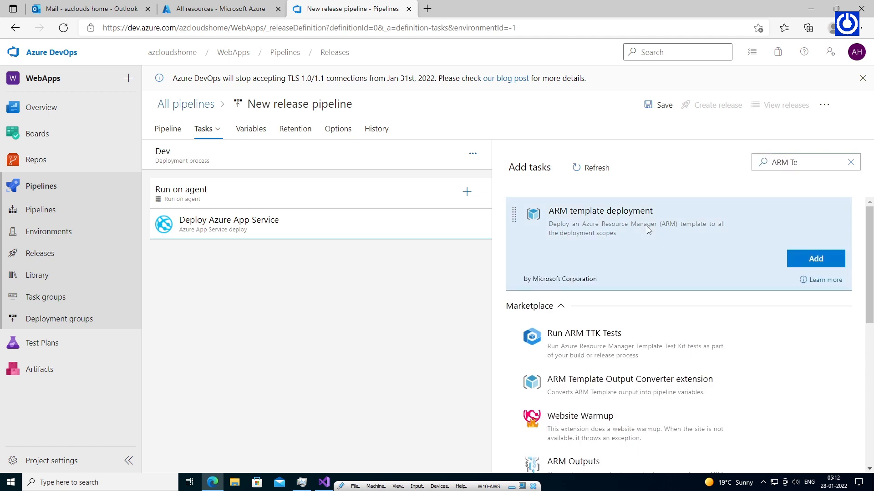
click(815, 259)
drag(310, 254, 308, 223)
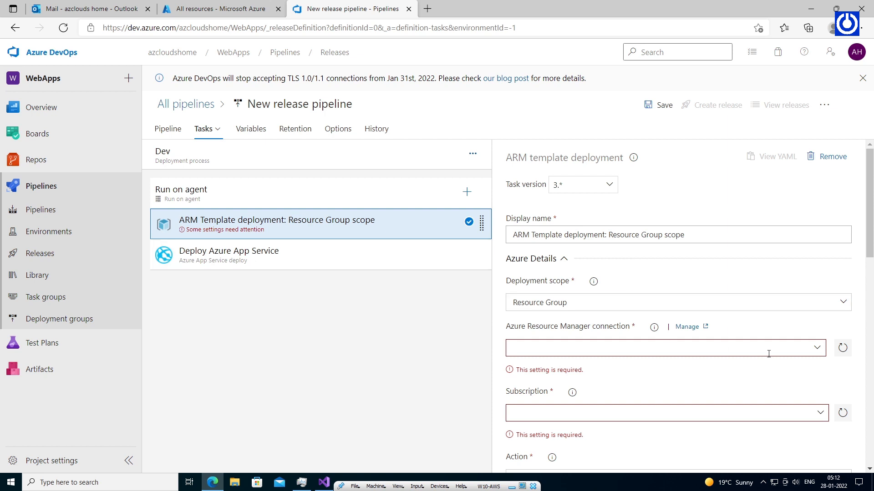
Set the ARM task to Subscription scope, AzureTrail connection, AzureCloudsHome subscription, East US location.
click(605, 306)
click(657, 336)
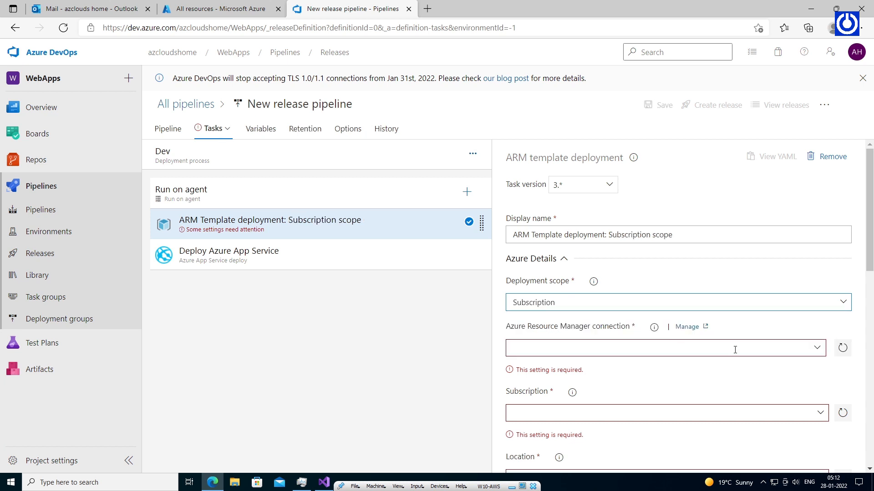
click(812, 352)
click(542, 383)
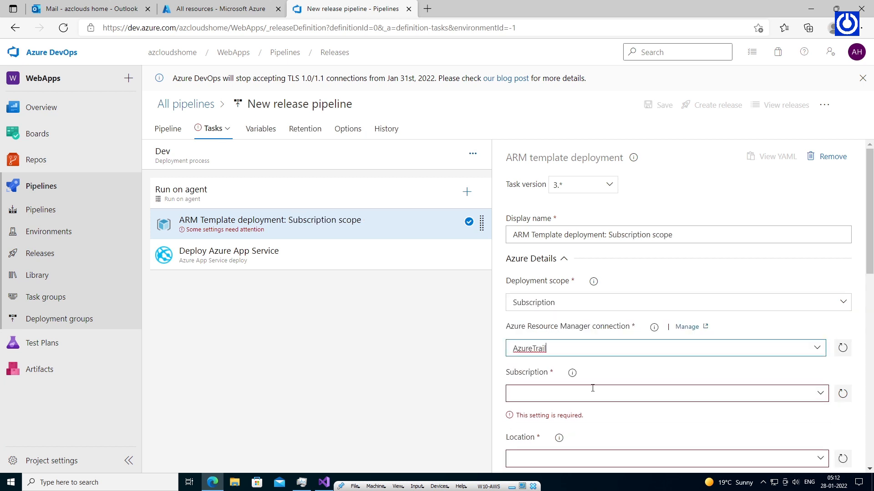
scroll(843, 293, down, 1)
click(820, 335)
click(682, 354)
scroll(698, 364, down, 1)
click(820, 316)
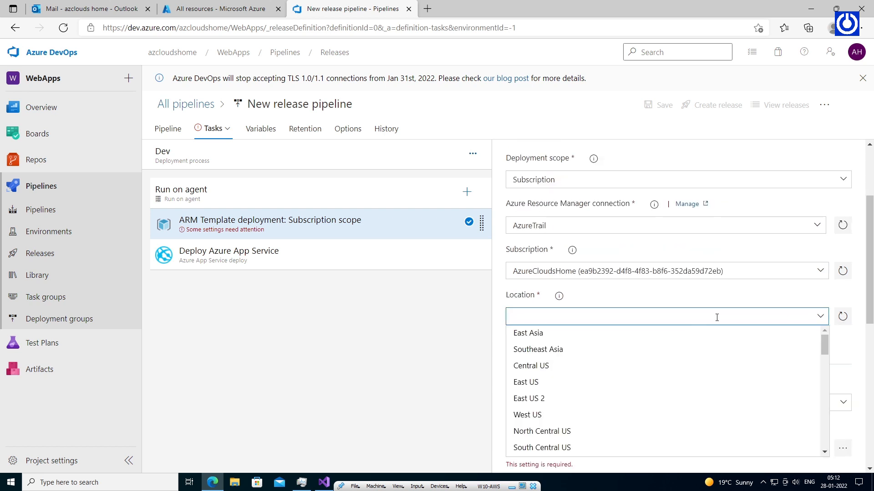
click(648, 381)
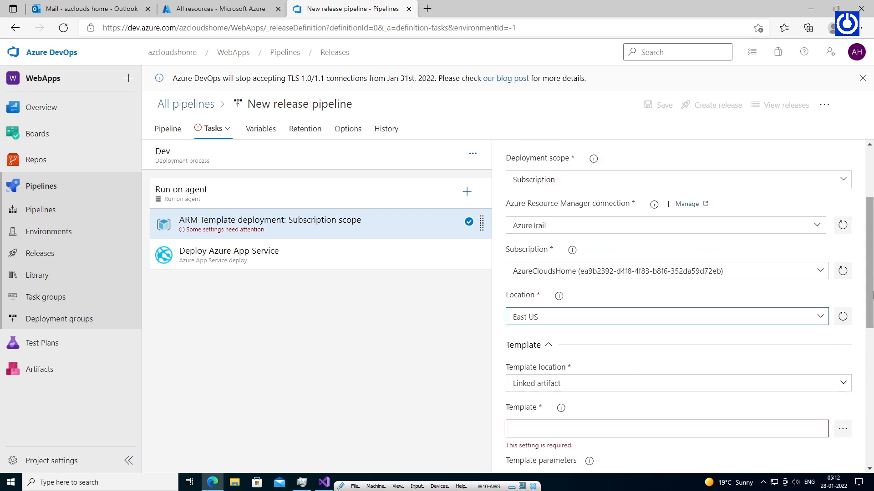
scroll(597, 264, down, 2)
scroll(728, 264, down, 1)
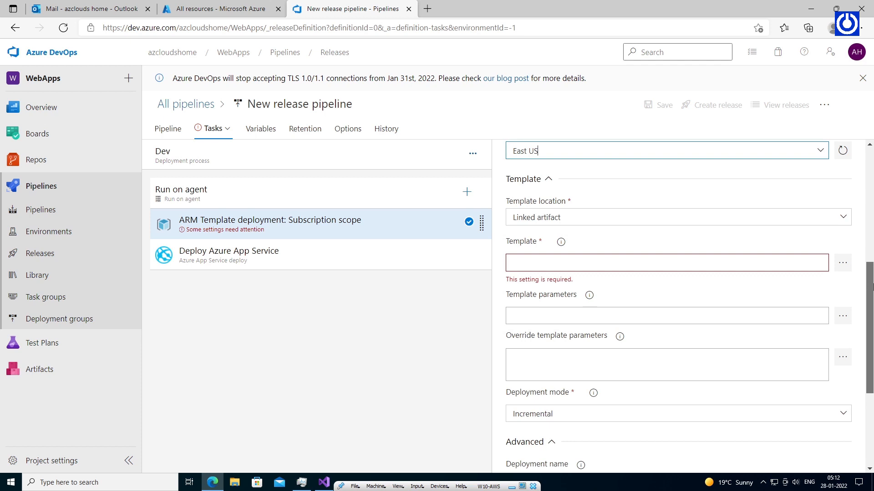
Choose drop/azuredeploy.json as the template and azuredeploy.parameters.json as the parameters file.
click(842, 264)
click(323, 185)
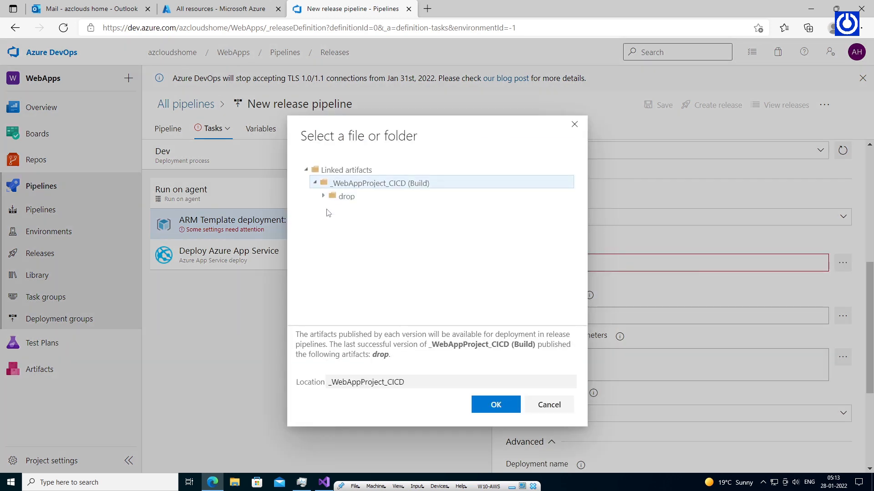
click(332, 196)
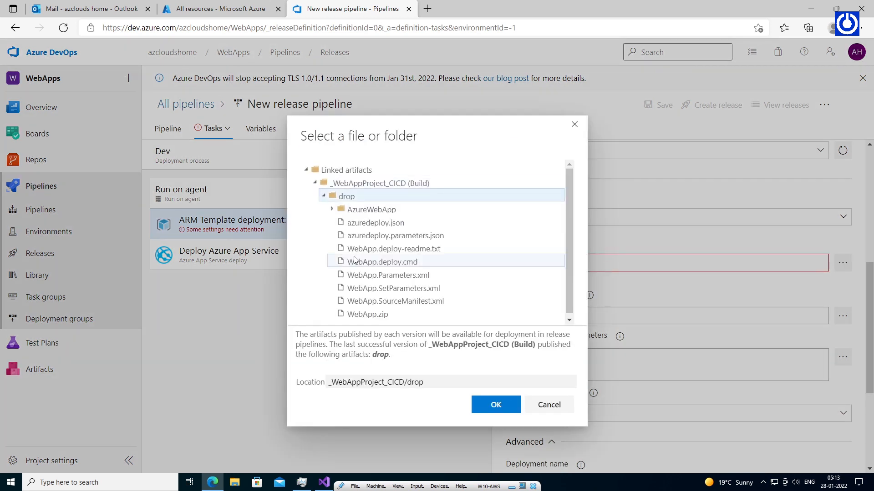
click(374, 223)
click(495, 405)
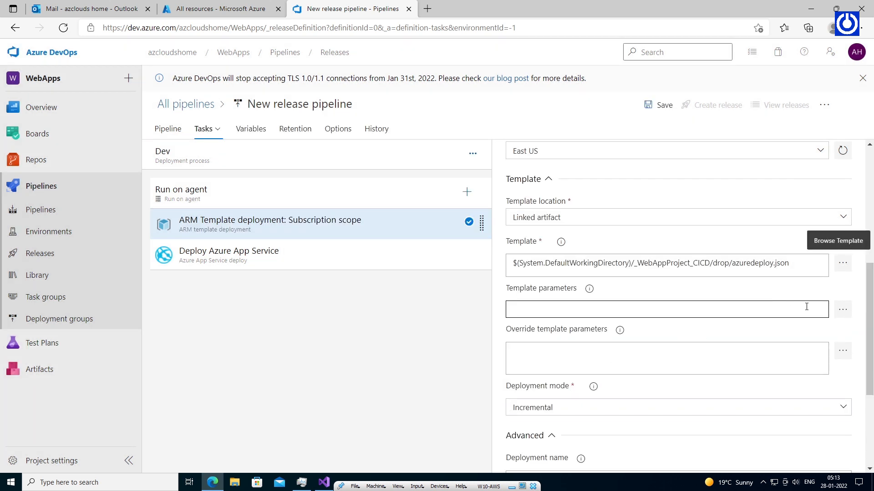
click(842, 310)
click(324, 183)
click(323, 197)
click(387, 236)
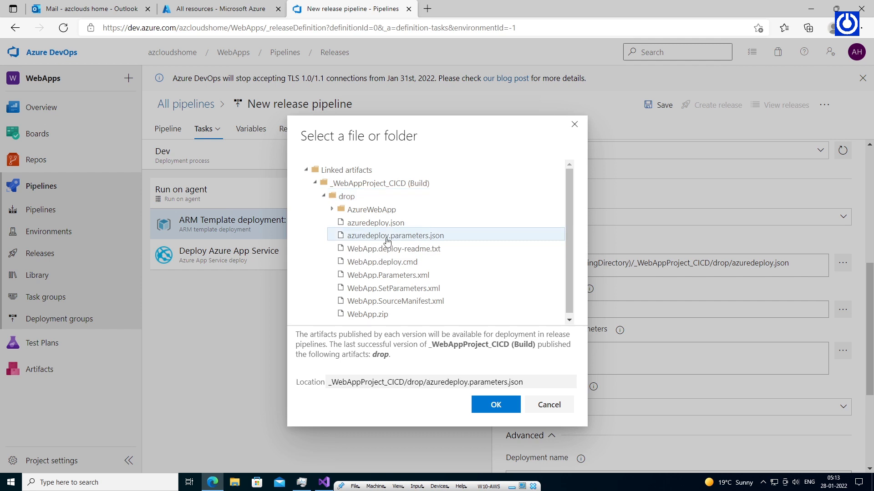
click(496, 405)
Keep the deployment mode Incremental and dismiss the save prompt without saving.
click(527, 363)
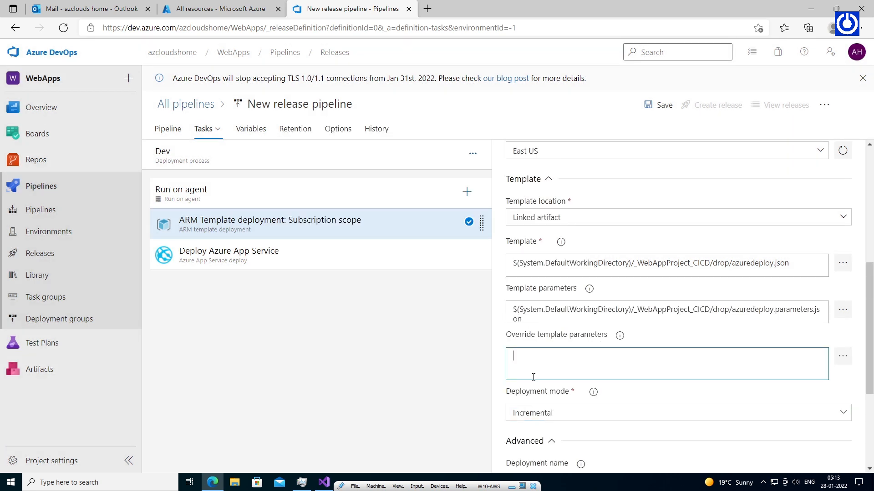
scroll(533, 377, down, 3)
click(656, 283)
click(637, 293)
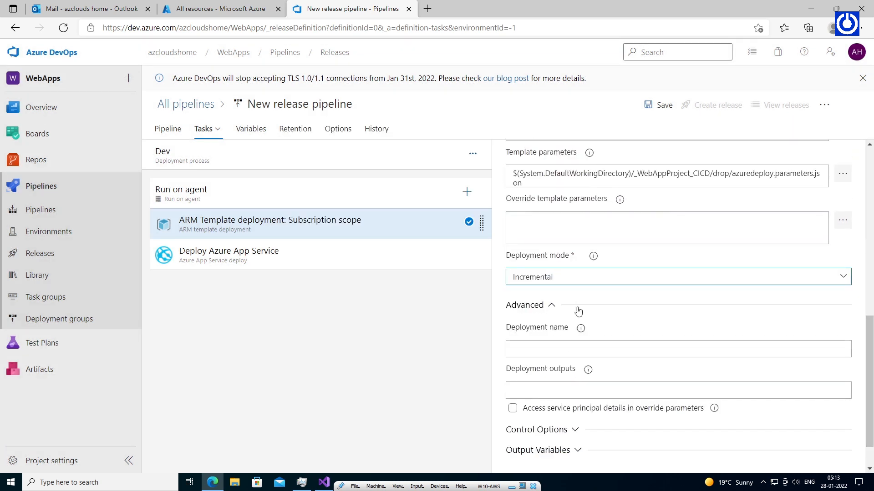
drag(870, 336, 872, 351)
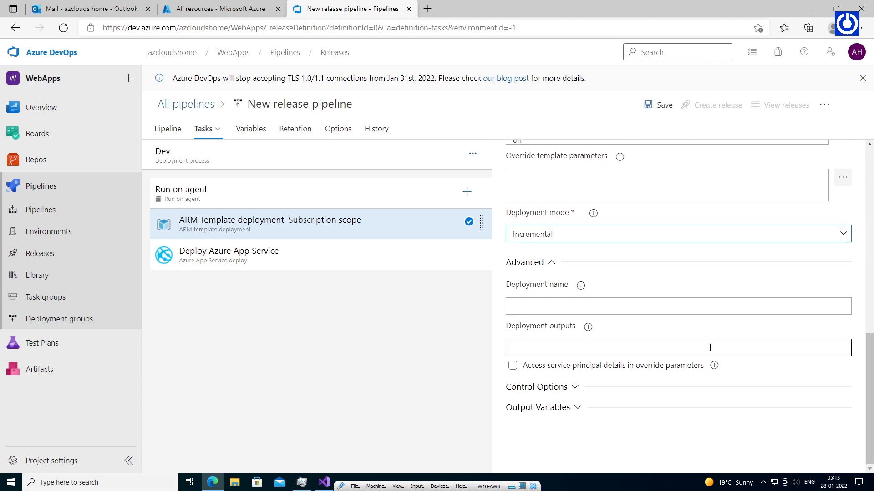
scroll(709, 348, up, 10)
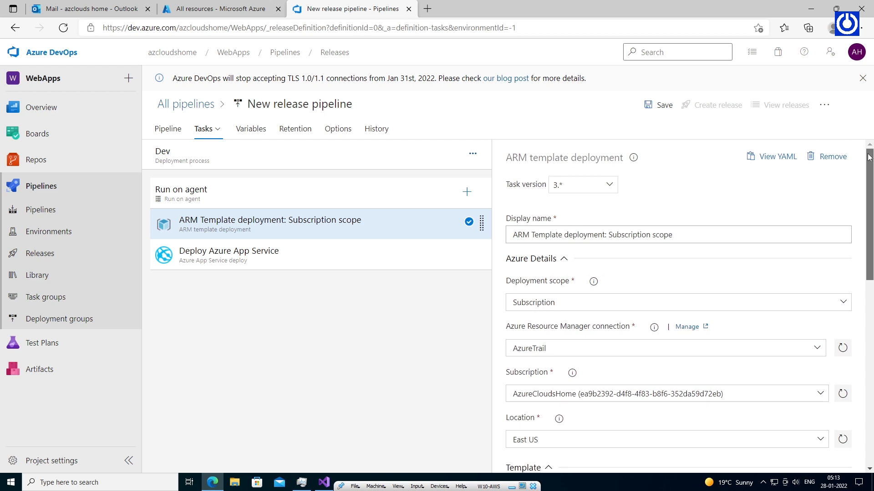
click(664, 106)
click(535, 321)
click(466, 194)
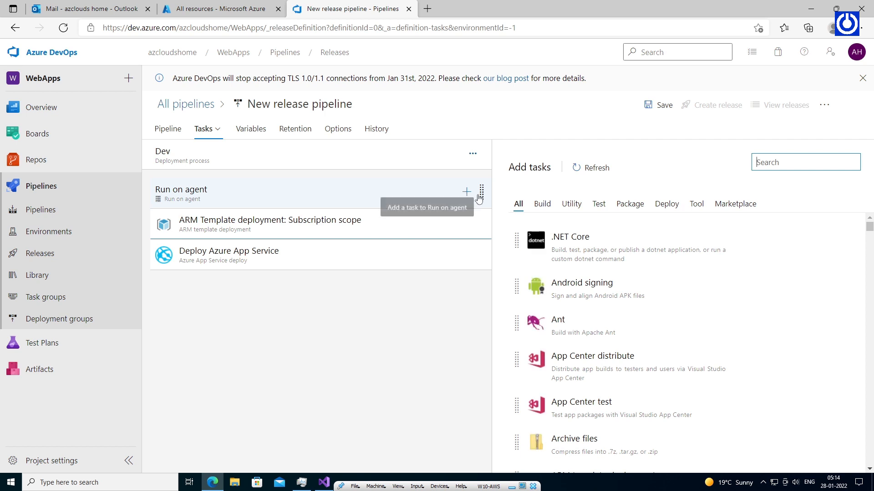
Add a Replace Tokens task and move it to the top of the Dev job, above the ARM deployment.
text(Rep)
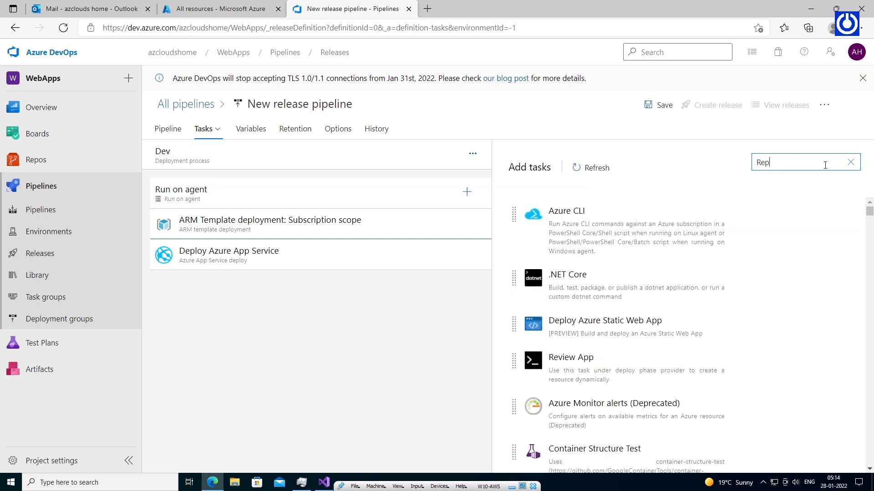
text(lace)
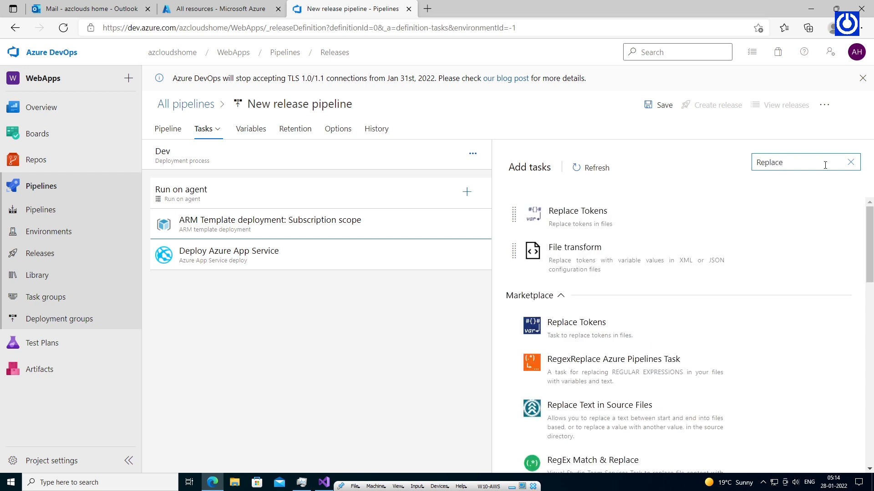
mouse_move(591, 216)
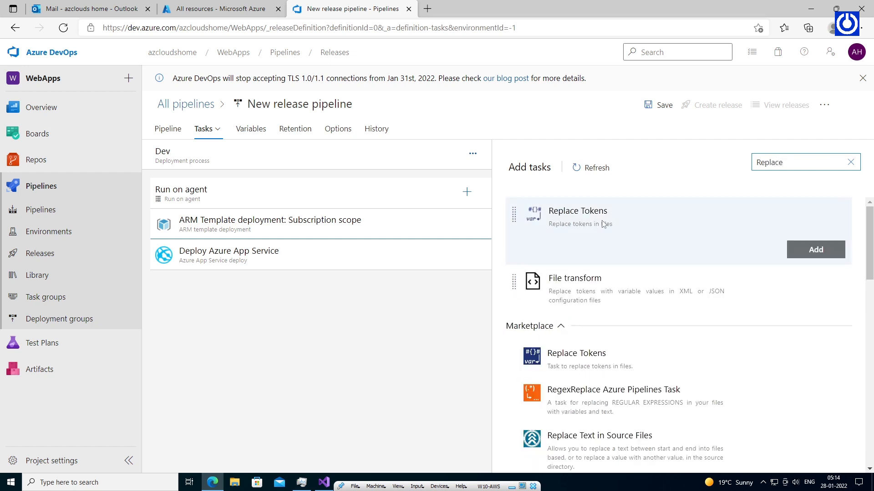
click(816, 251)
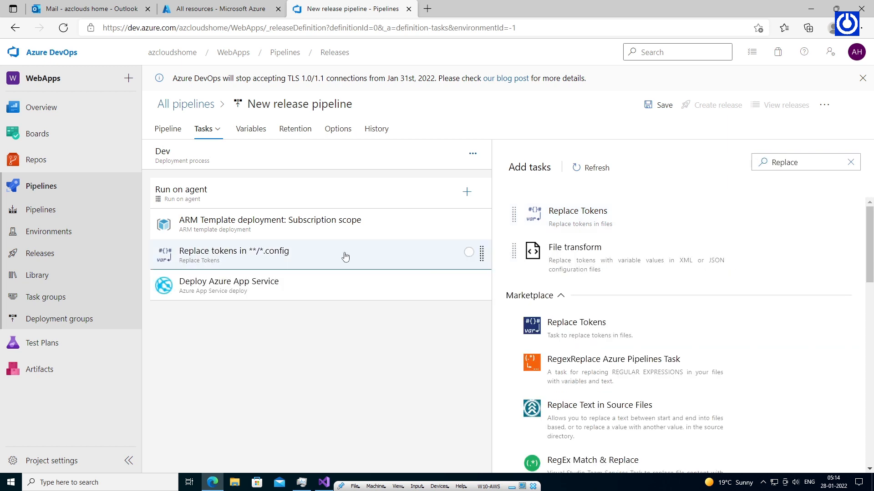
drag(337, 259, 343, 218)
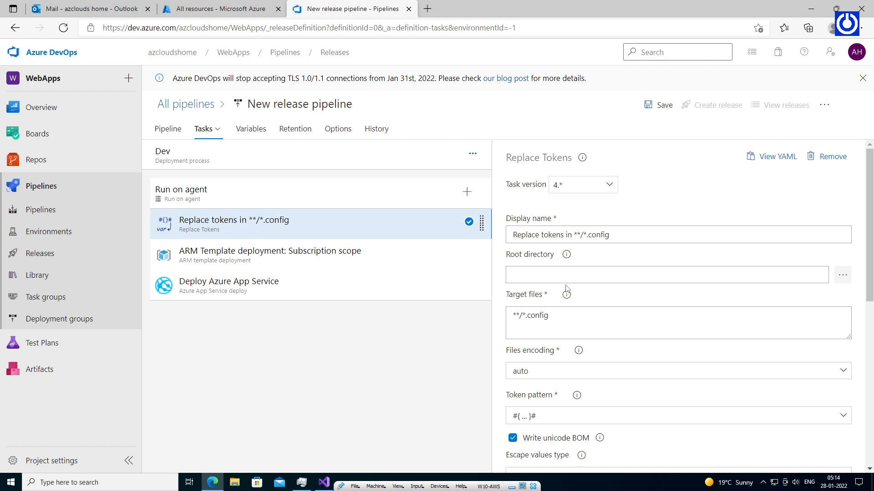
Set the Replace Tokens root directory to the artifact's drop folder.
click(842, 276)
click(373, 183)
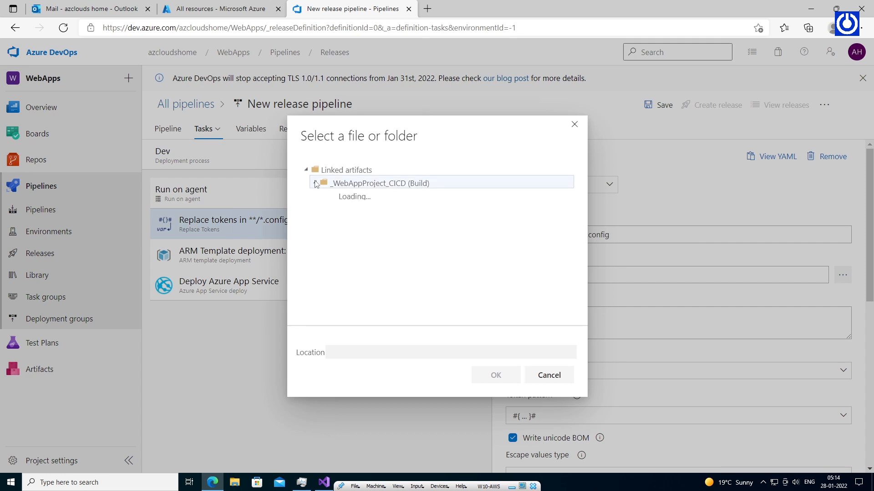
click(344, 198)
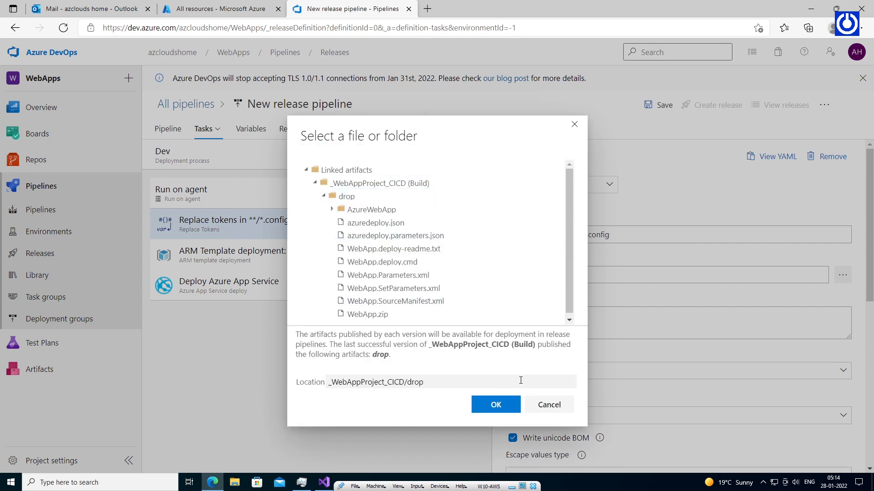
click(496, 405)
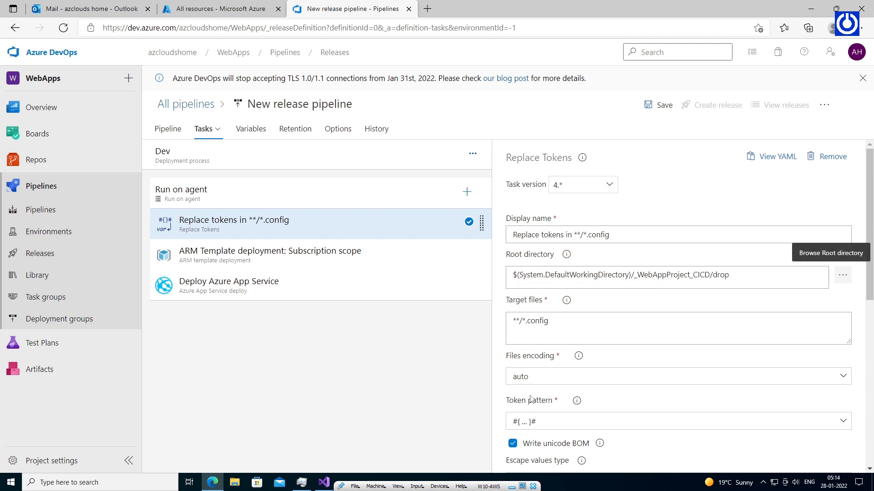
Set the target files to azuredeploy.parameters.json.
scroll(630, 269, down, 1)
drag(619, 265, 509, 267)
click(577, 265)
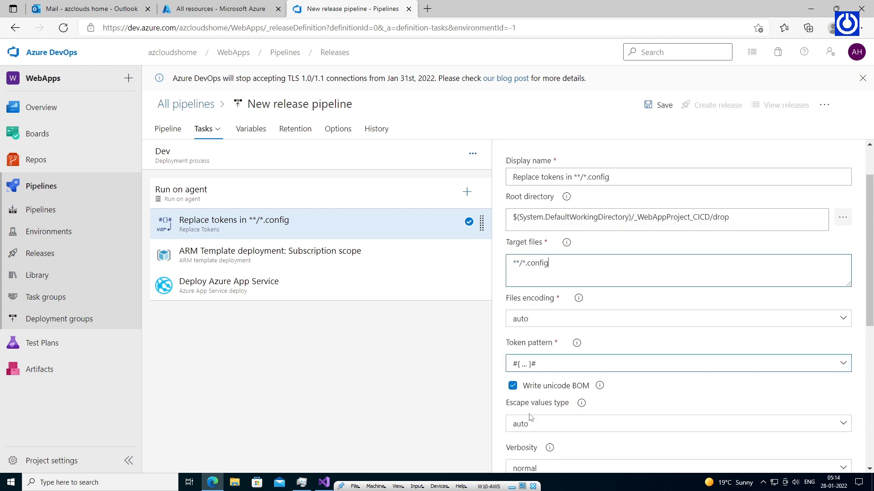
click(323, 482)
double_click(727, 131)
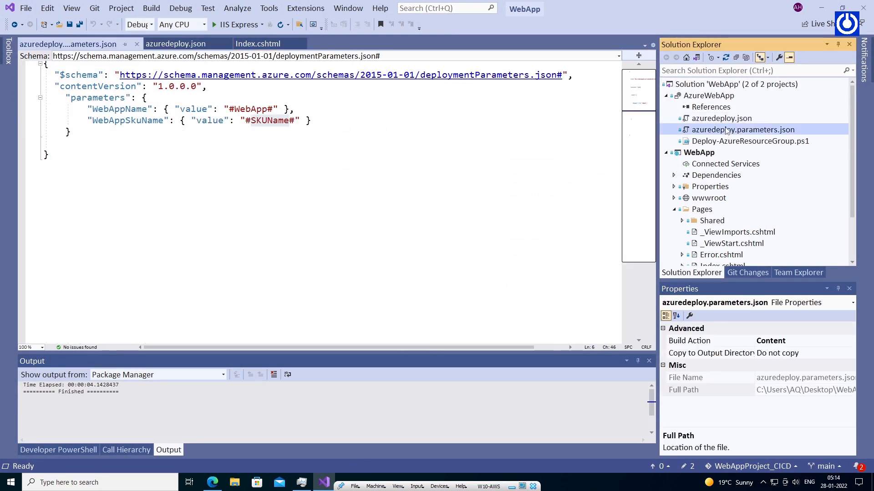
click(821, 8)
key(ctrl+a)
text(azuredeploy.parameters.json)
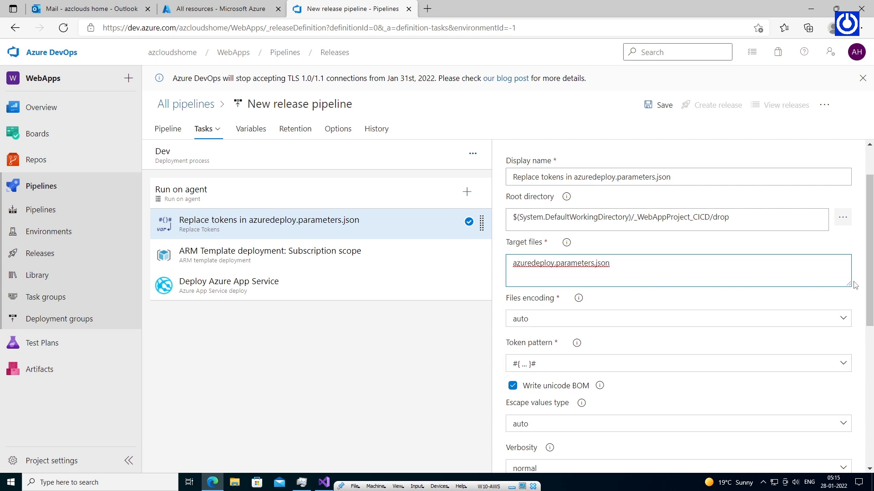
Switch to a custom token pattern with token prefix # and token suffix #.
scroll(669, 295, down, 3)
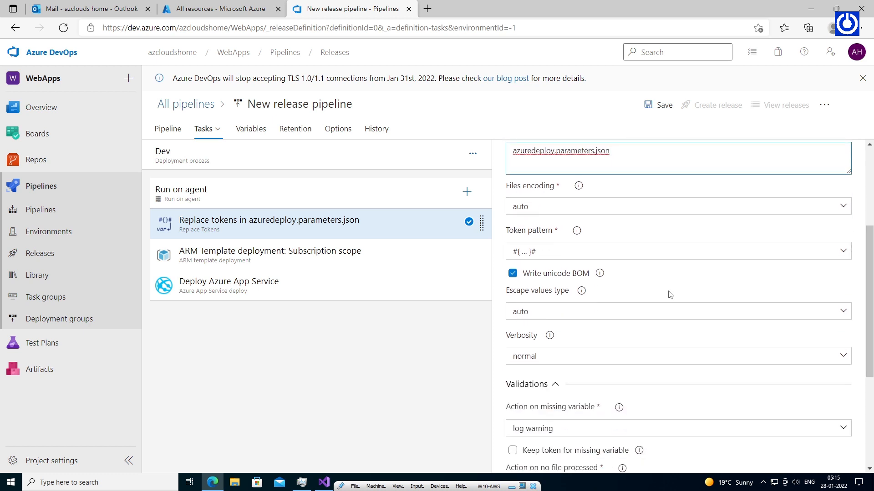
click(557, 255)
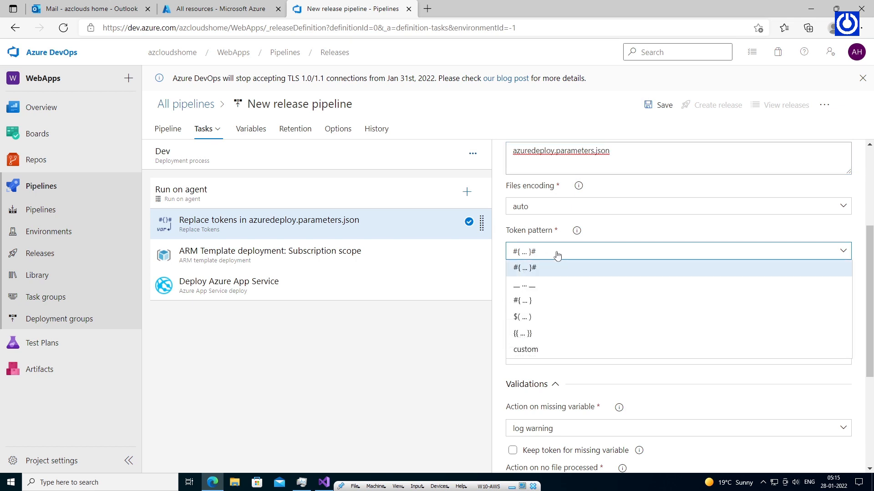
click(559, 349)
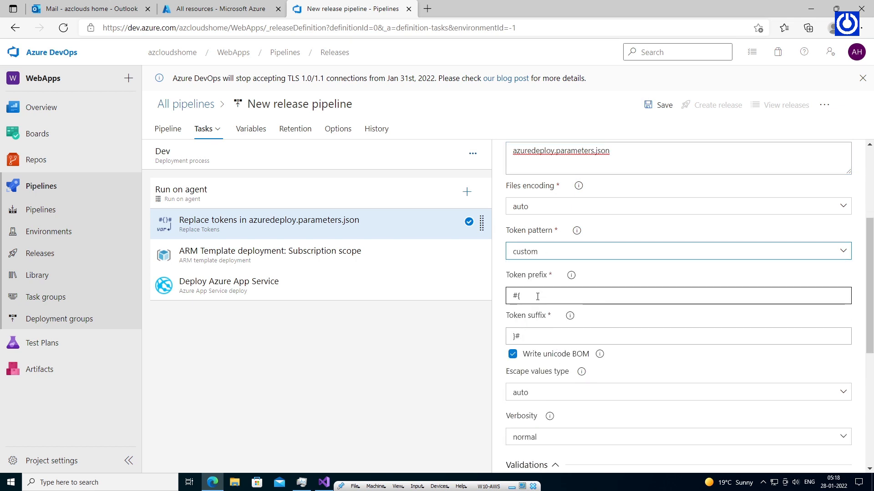
click(520, 297)
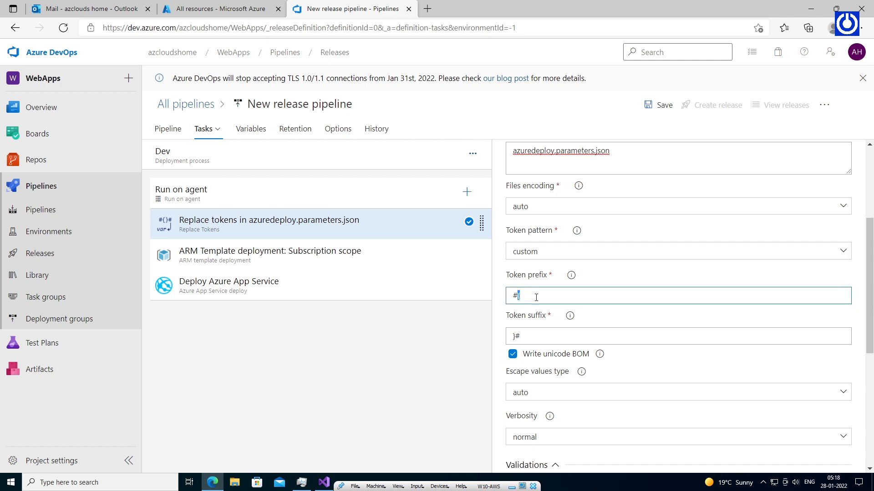
key(BackSpace)
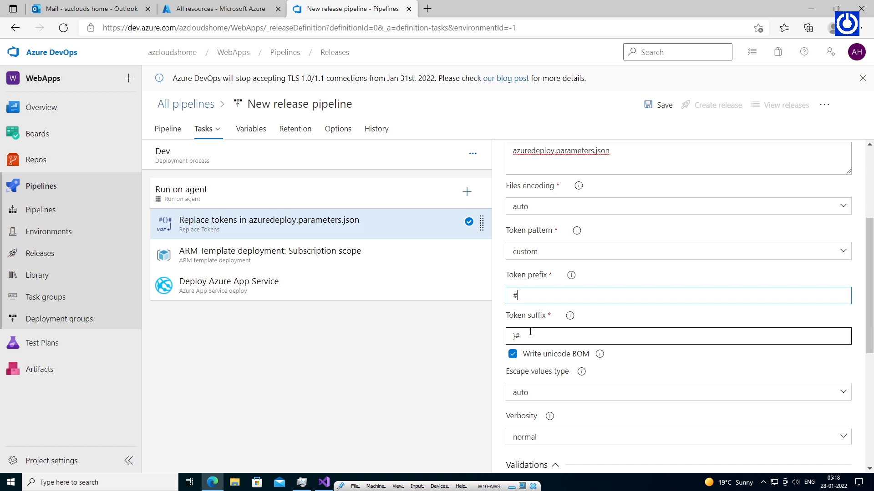
click(515, 335)
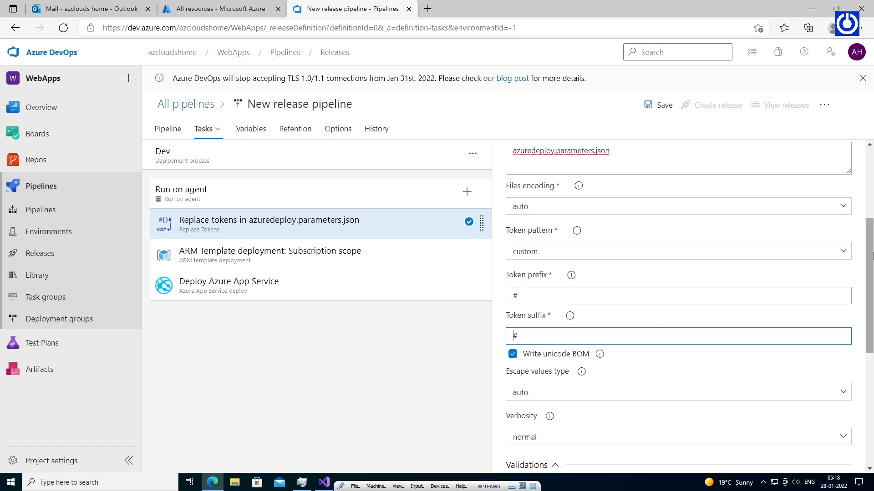
mouse_move(872, 256)
mouse_down()
mouse_move(872, 374)
mouse_move(872, 206)
mouse_move(872, 263)
mouse_up()
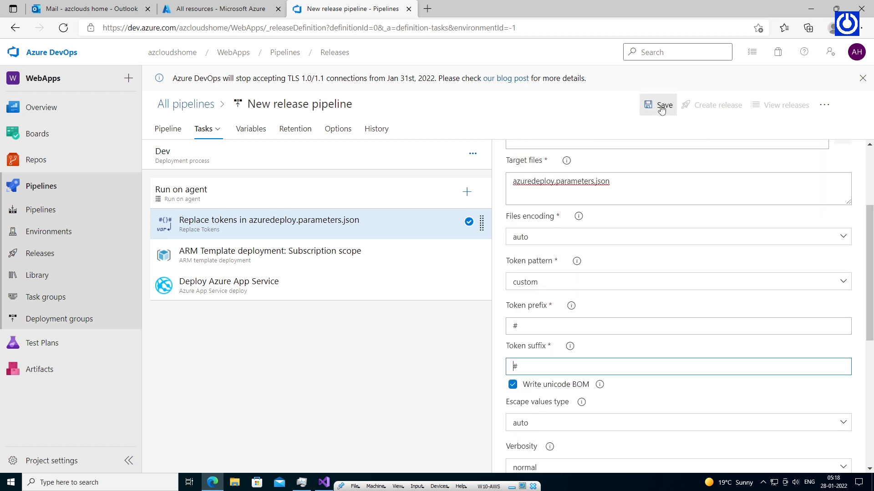
Save the release pipeline in the root folder, create Release-1 from the latest artifact, and open it.
click(662, 106)
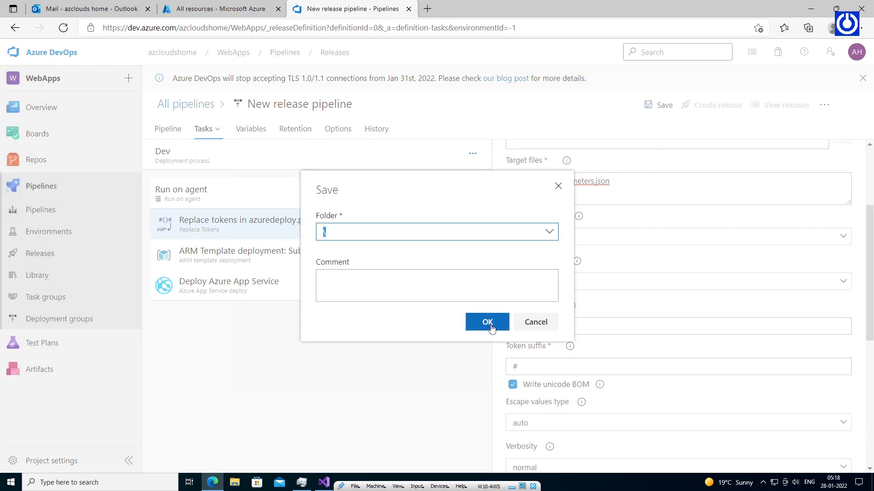
click(488, 323)
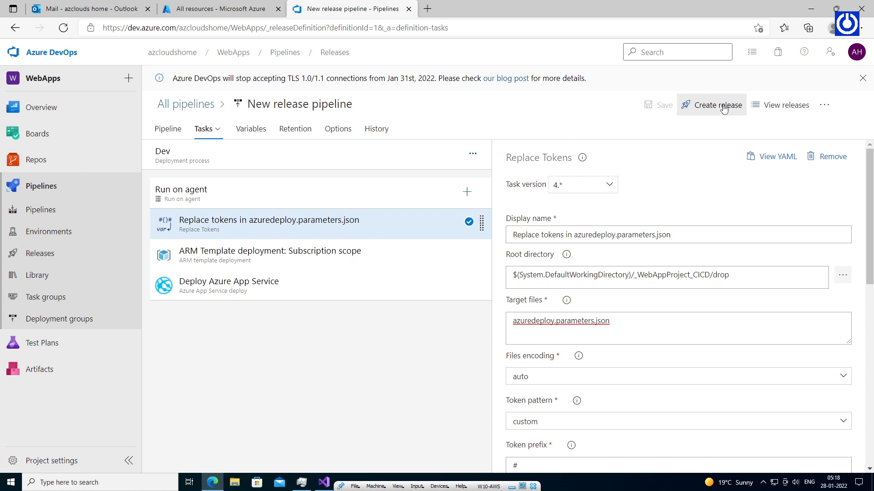
click(723, 109)
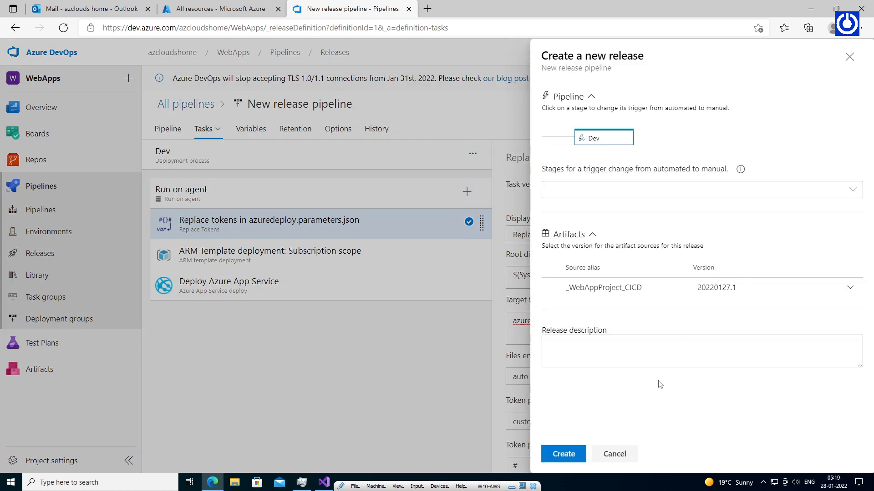
click(572, 457)
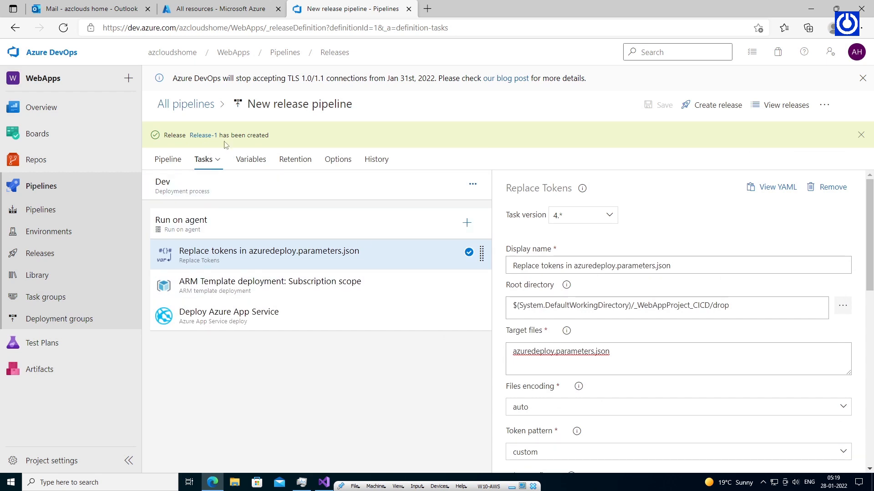
click(204, 136)
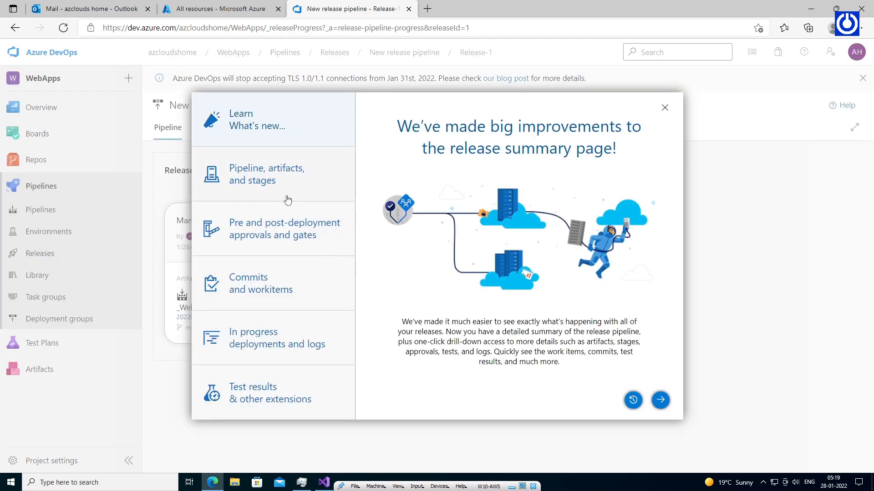
Dismiss the What's new tour and open the failed Dev stage deployment logs of Release-1.
click(660, 400)
click(660, 401)
click(660, 401)
click(660, 401)
click(659, 400)
click(661, 401)
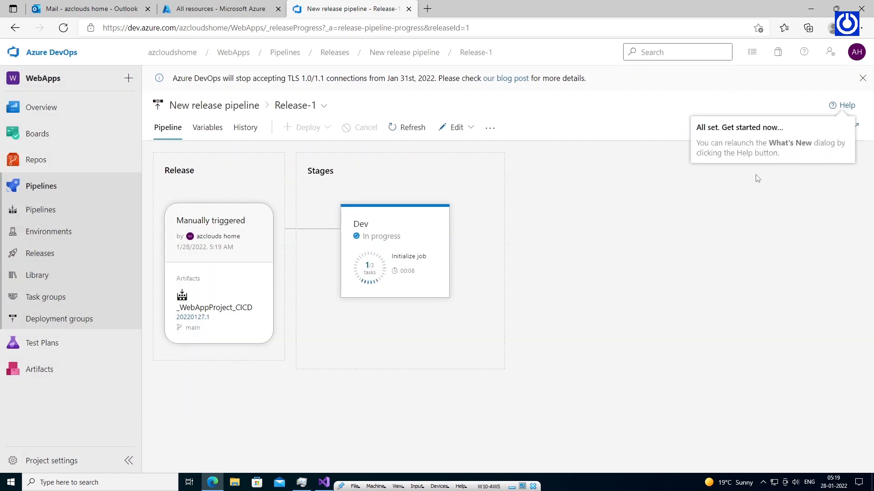
click(407, 273)
click(607, 205)
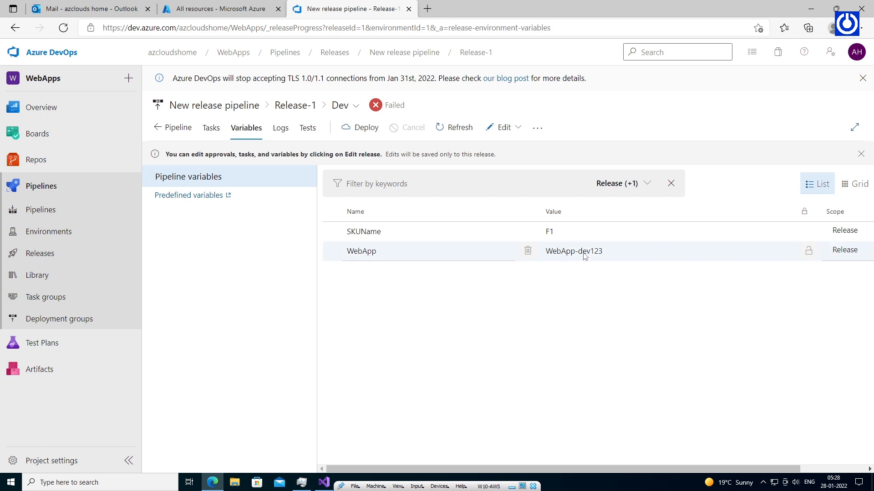
Switch Release-1 into edit mode for this release only.
double_click(589, 251)
click(711, 258)
click(504, 128)
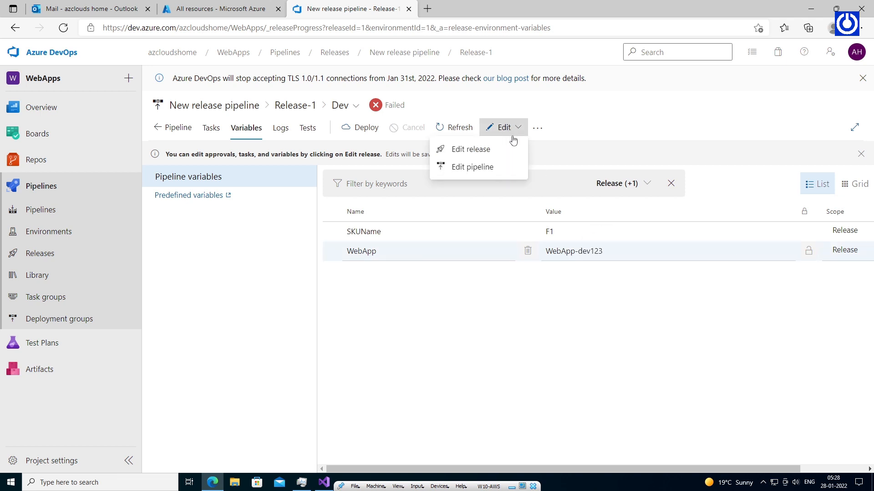
click(500, 149)
Remove the hyphen so WebApp reads WebAppdev123, and save the release.
click(577, 253)
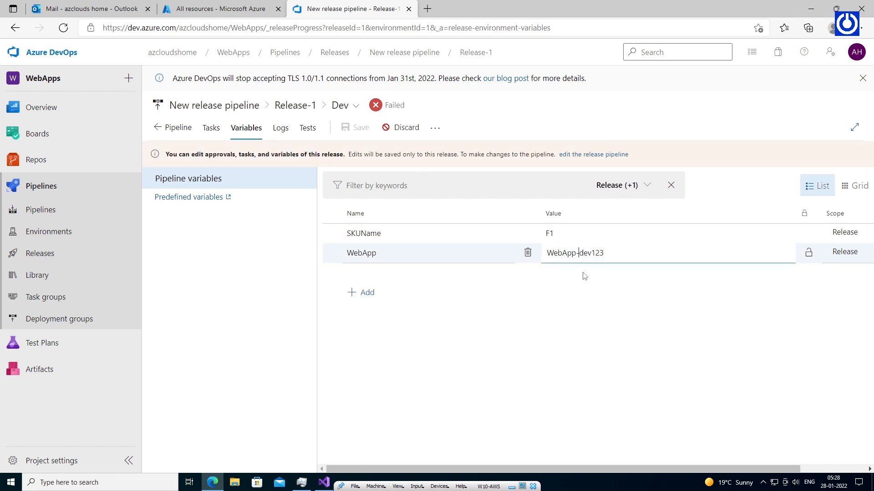
key(BackSpace)
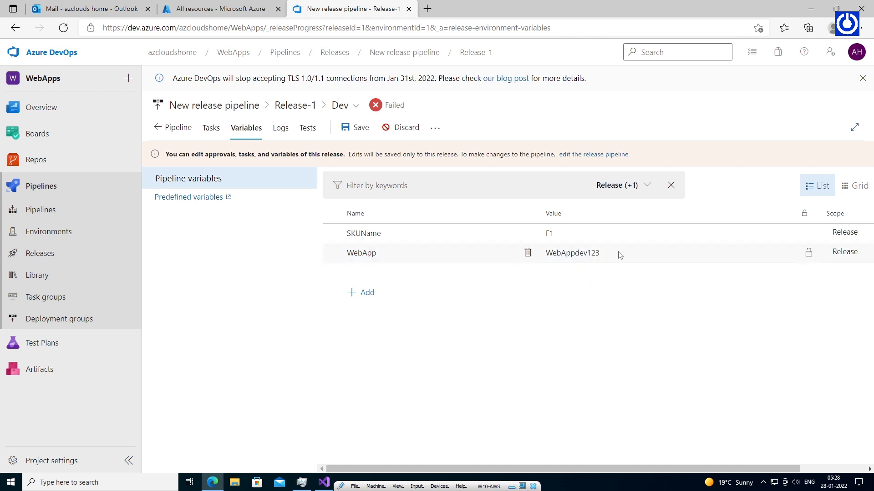
click(361, 128)
click(500, 322)
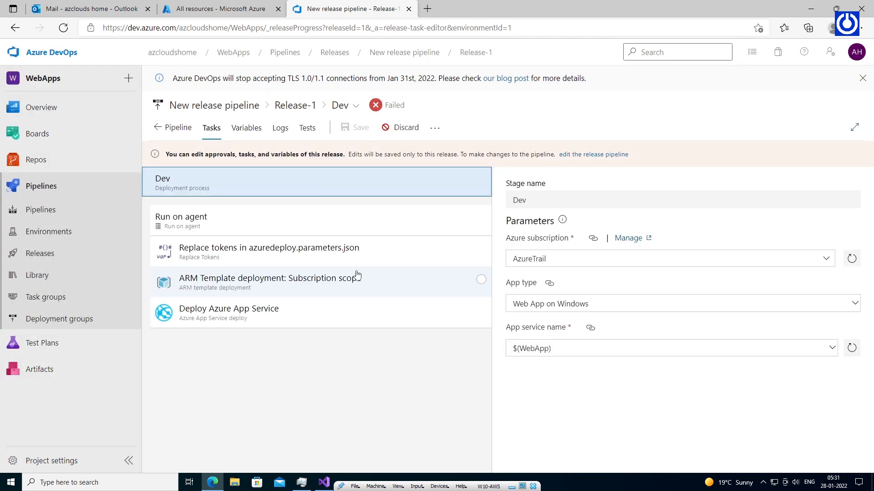
click(300, 284)
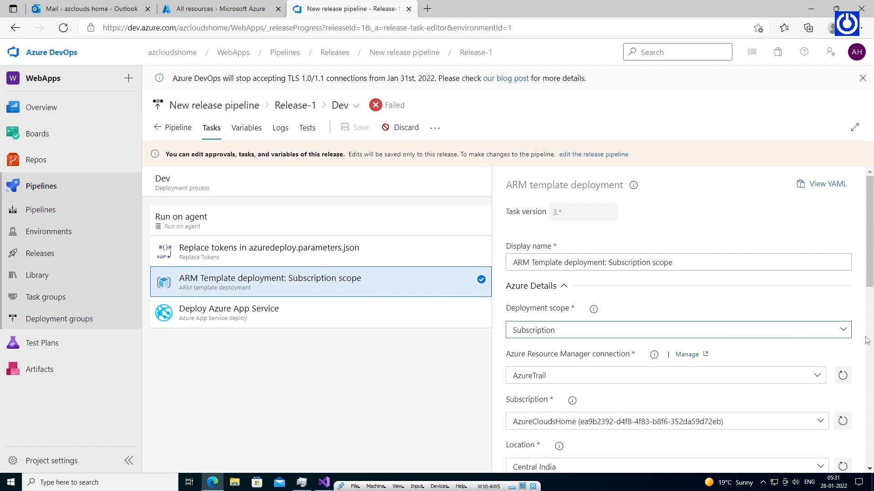
Set the ARM task to Resource Group scope, resource group $(WebApp), location East US.
scroll(643, 330, down, 1)
click(778, 283)
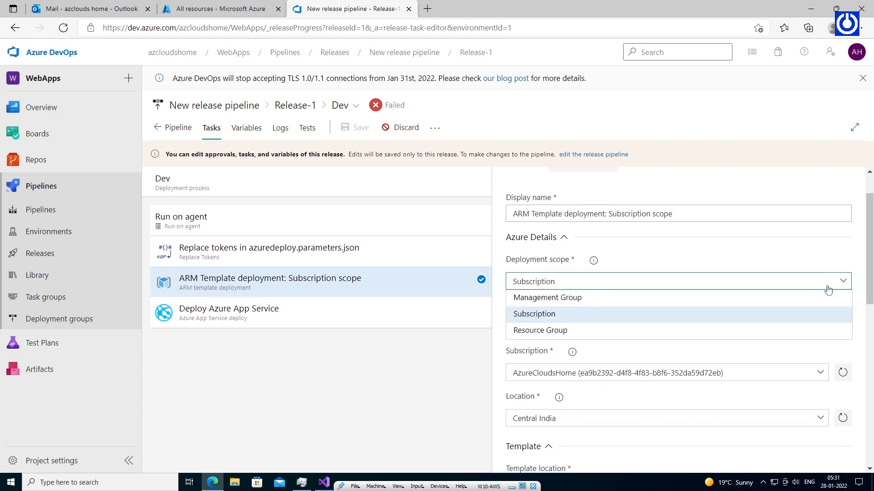
click(669, 332)
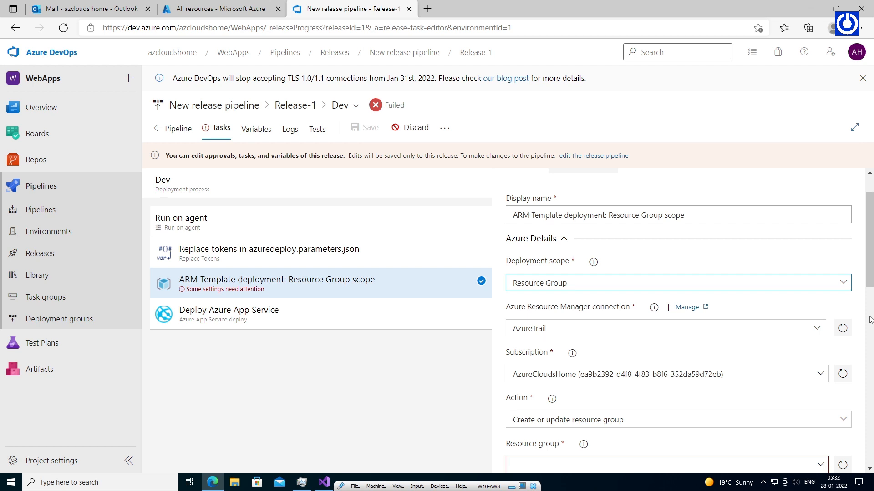
scroll(869, 320, down, 3)
click(821, 323)
text($)
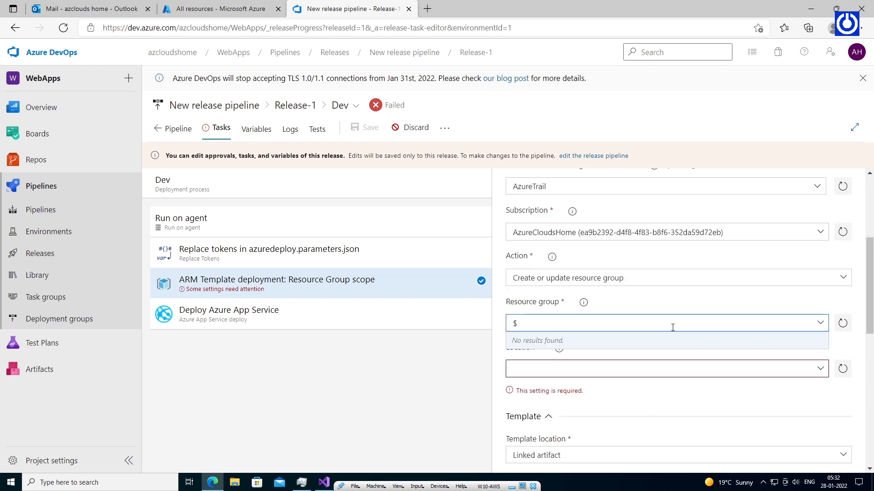
text((WebApp))
click(628, 367)
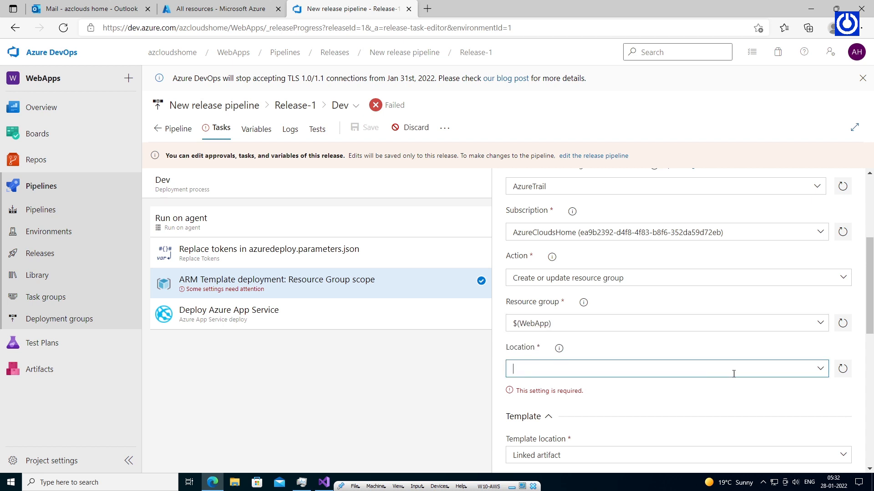
click(820, 372)
click(698, 298)
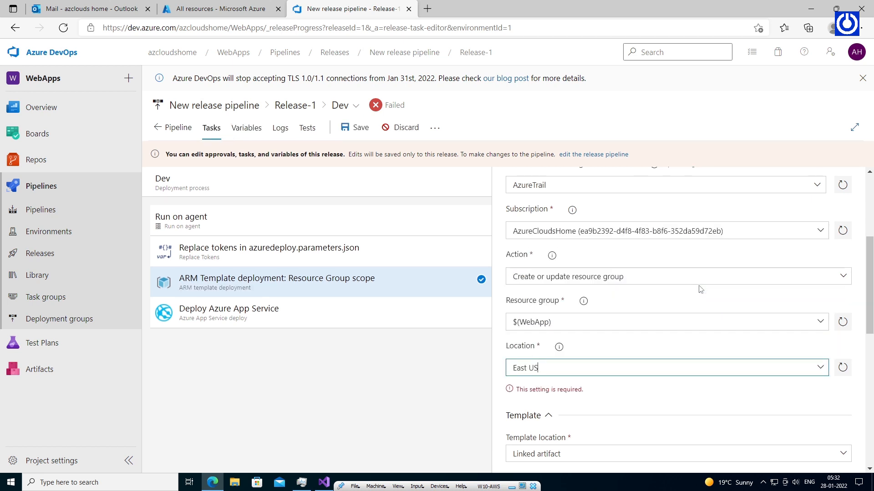
Save the release changes and return to the pipeline overview.
scroll(871, 319, down, 3)
scroll(872, 318, down, 3)
scroll(871, 318, up, 10)
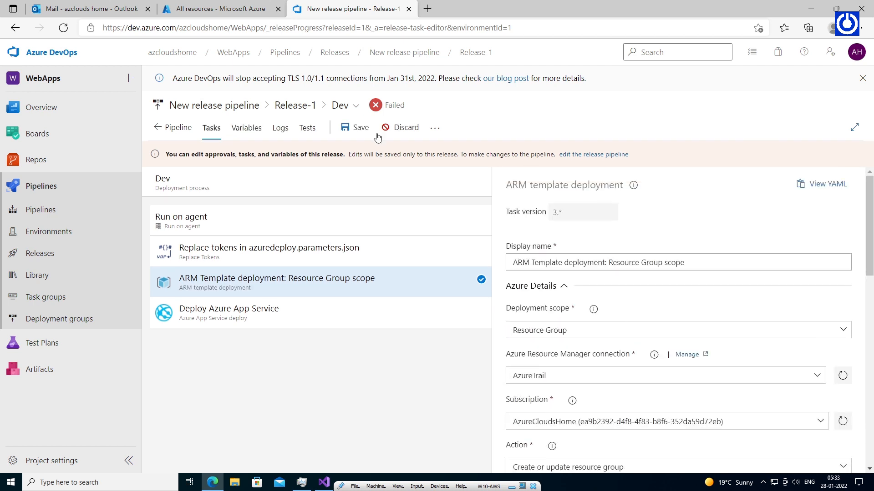
click(359, 128)
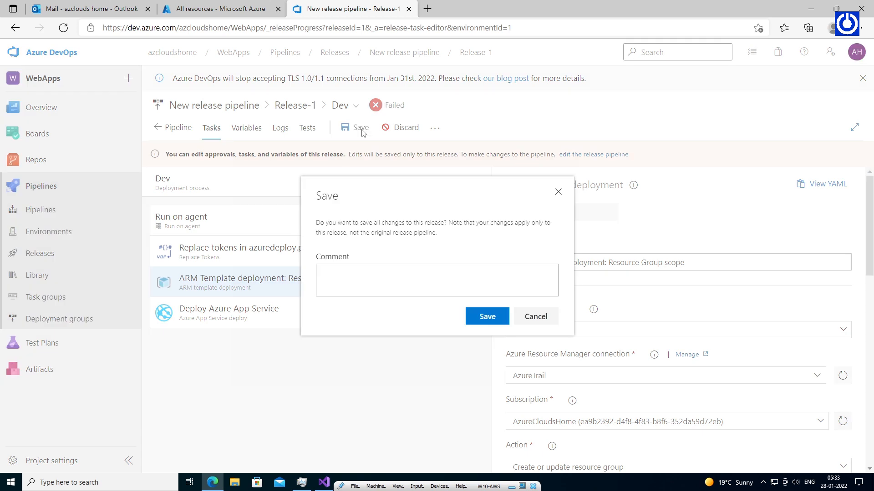
click(485, 321)
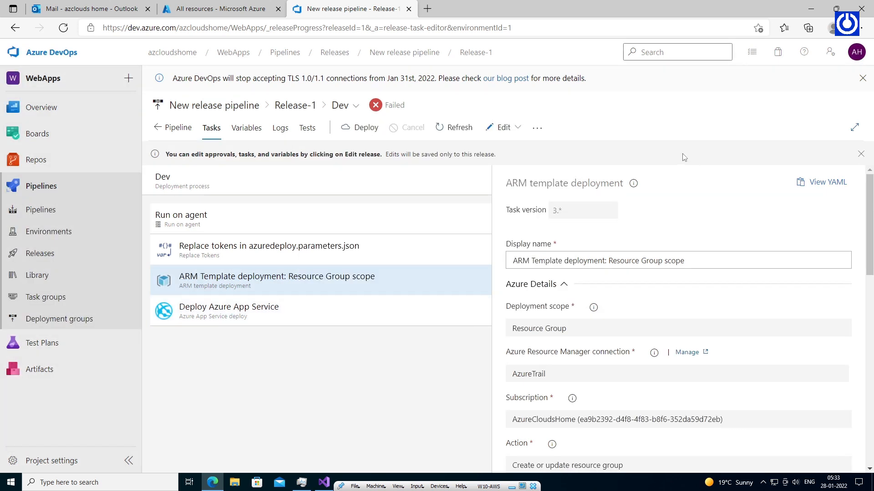
click(178, 127)
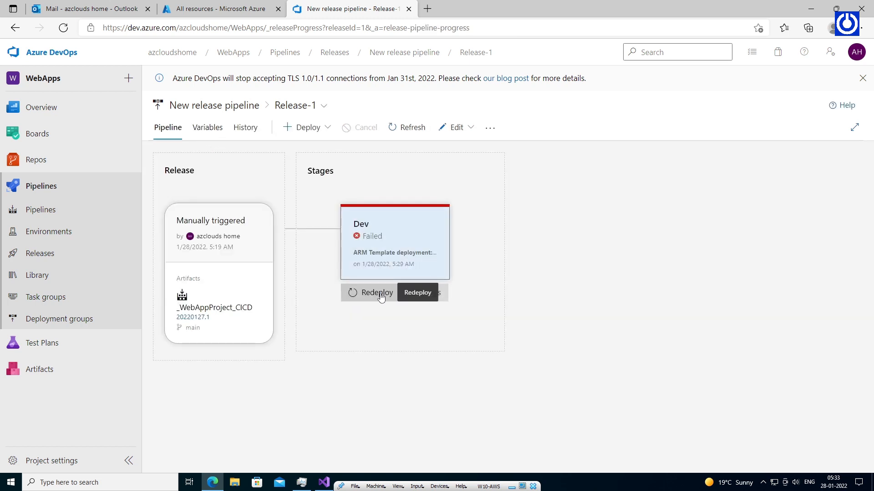
Redeploy Release-1 to Dev and confirm in the logs that attempt #4 succeeded.
click(381, 295)
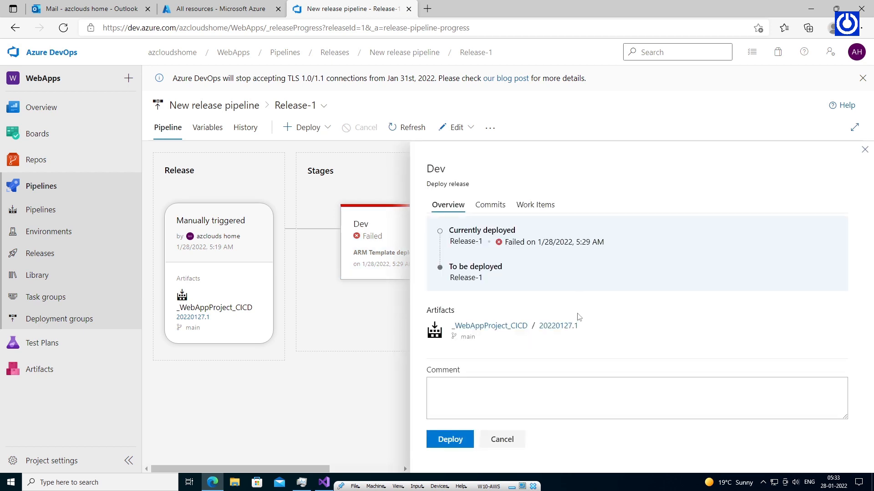
click(450, 439)
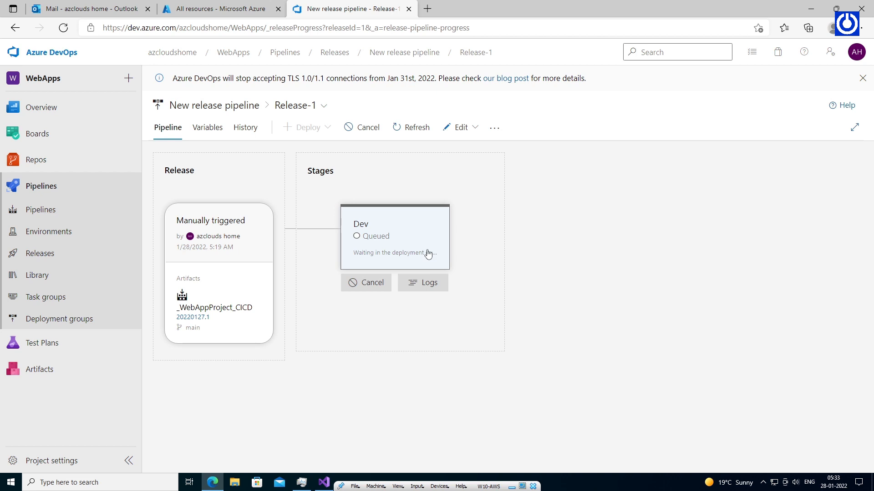
click(416, 251)
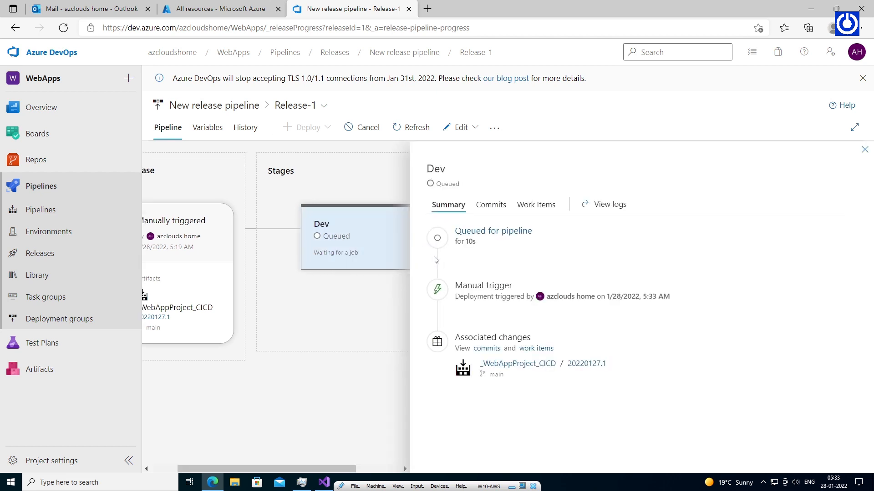
click(610, 204)
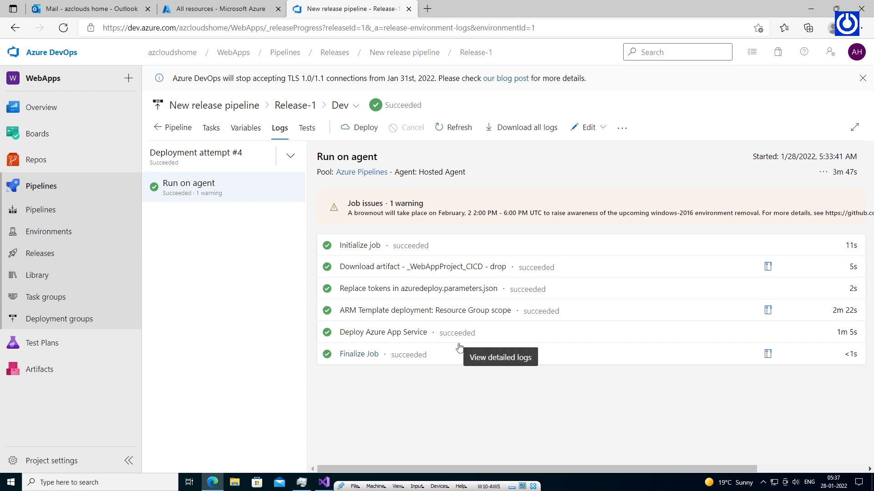
click(249, 10)
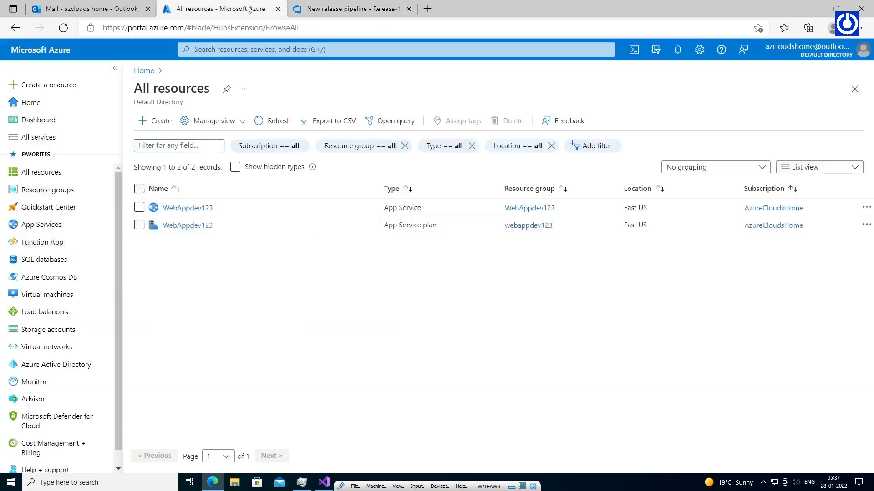
click(194, 212)
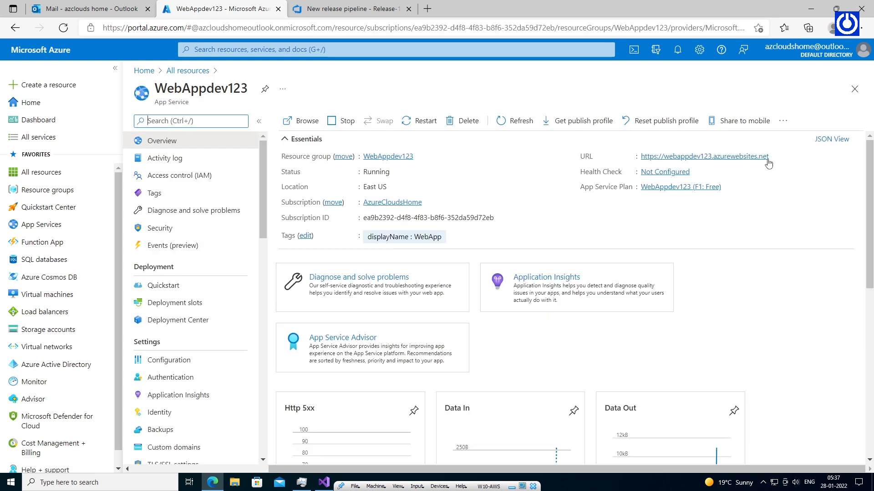
click(777, 158)
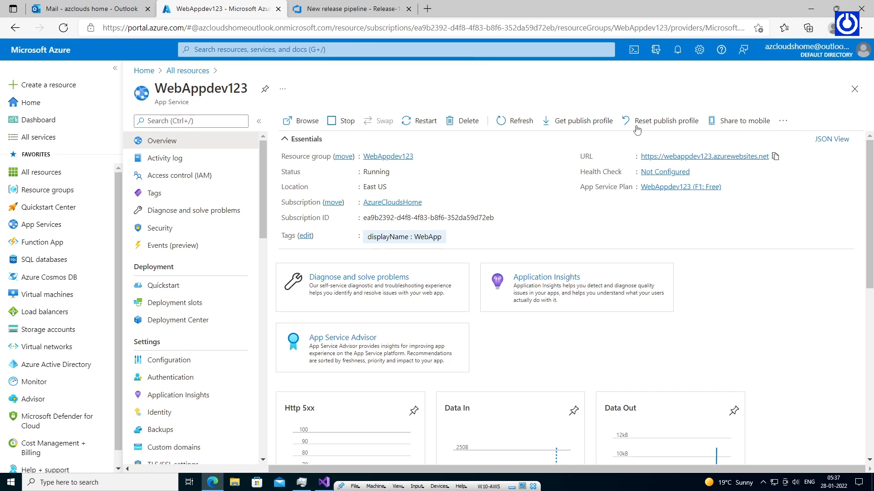
click(428, 8)
click(434, 25)
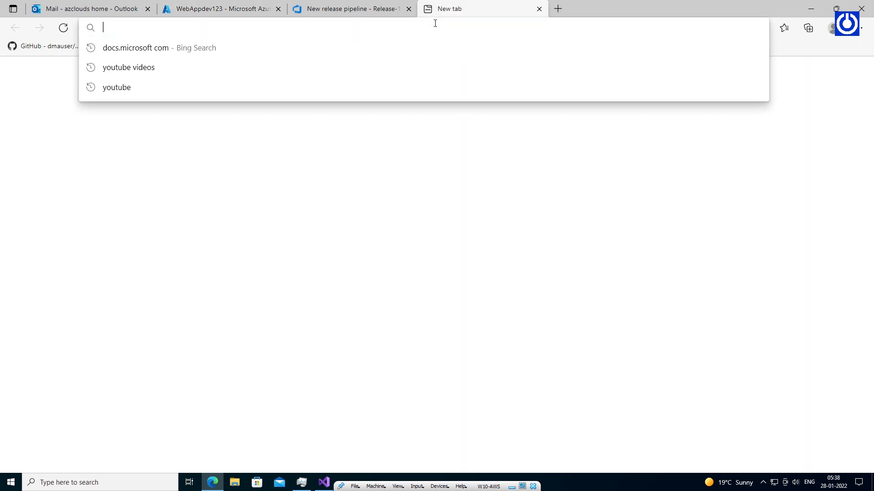
Load the WebAppdev123 site and check its 'Welcome to ASP.NET With ARM Template and CI CD Production' heading.
key(ctrl+v)
key(Return)
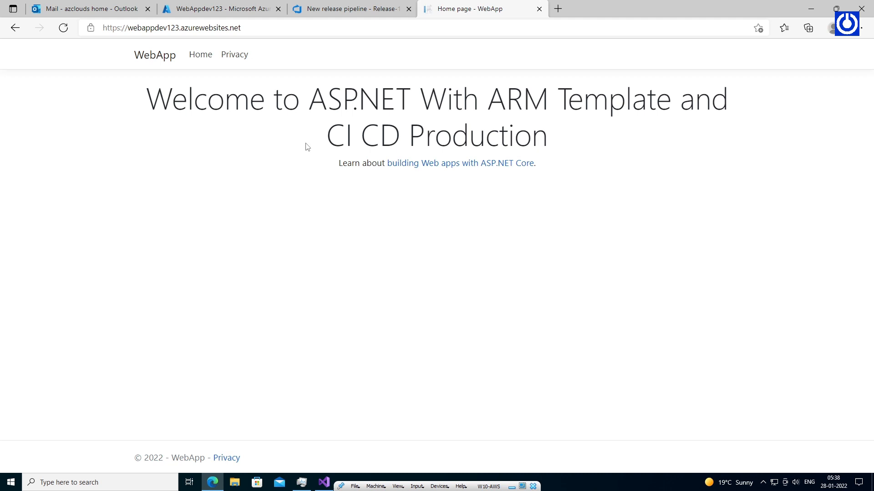
drag(130, 99, 572, 154)
click(578, 170)
click(368, 4)
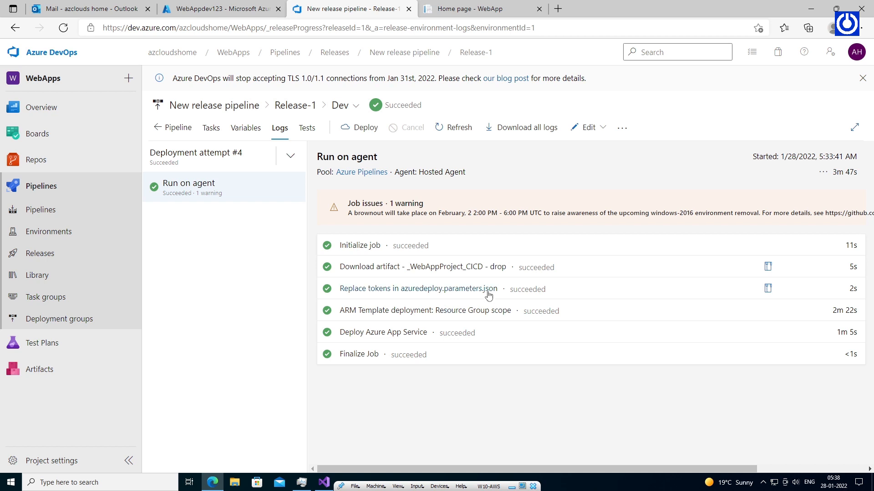
Open New release pipeline for editing from the Releases list.
mouse_move(68, 343)
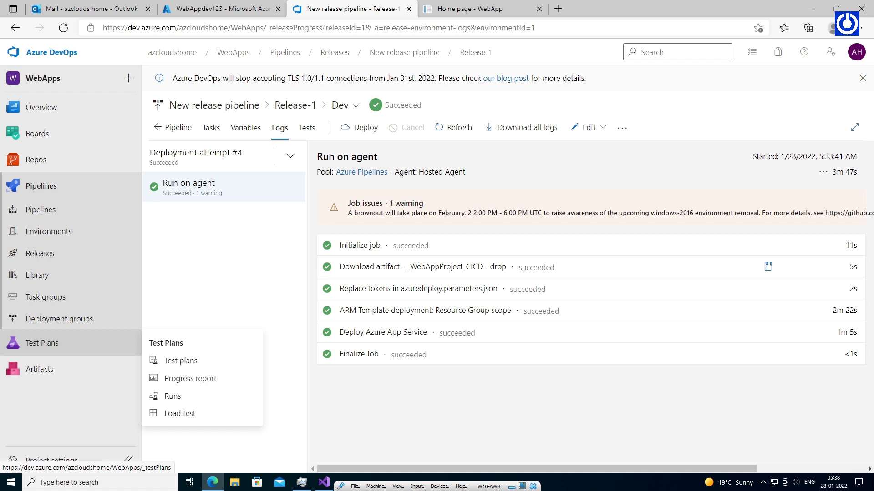
click(45, 253)
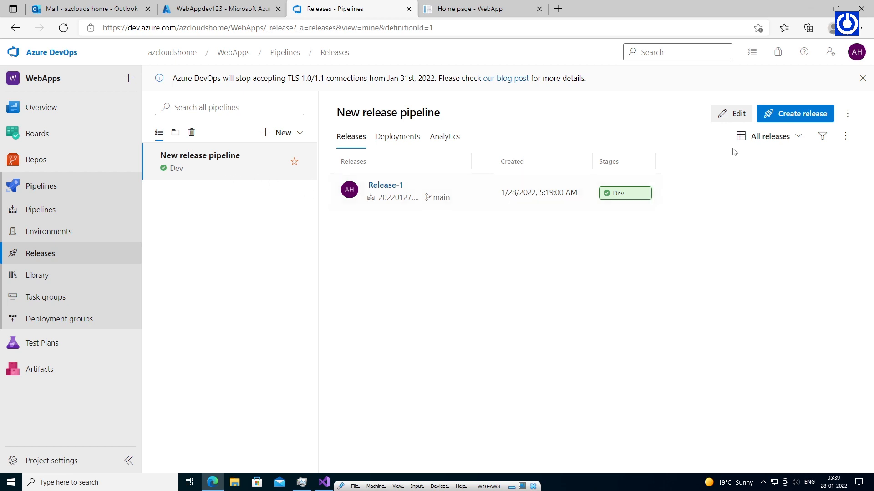
click(736, 114)
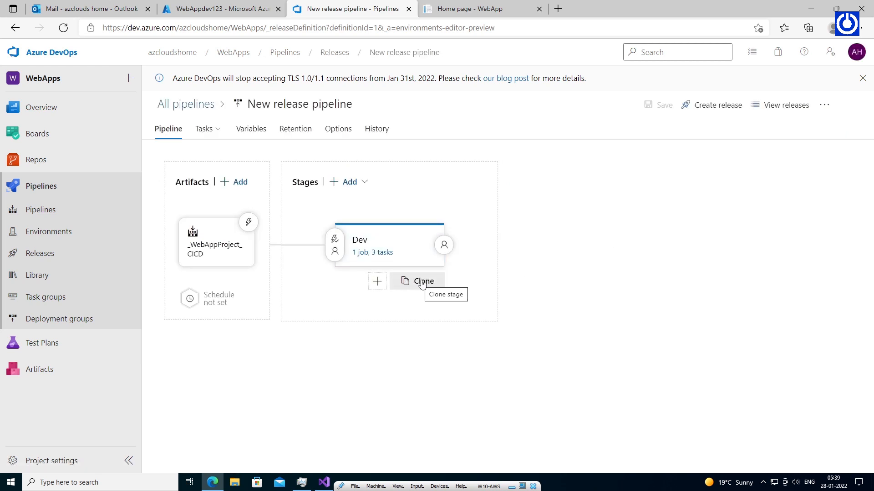
Clone the Dev stage and rename the copy to 'Stage'.
click(422, 282)
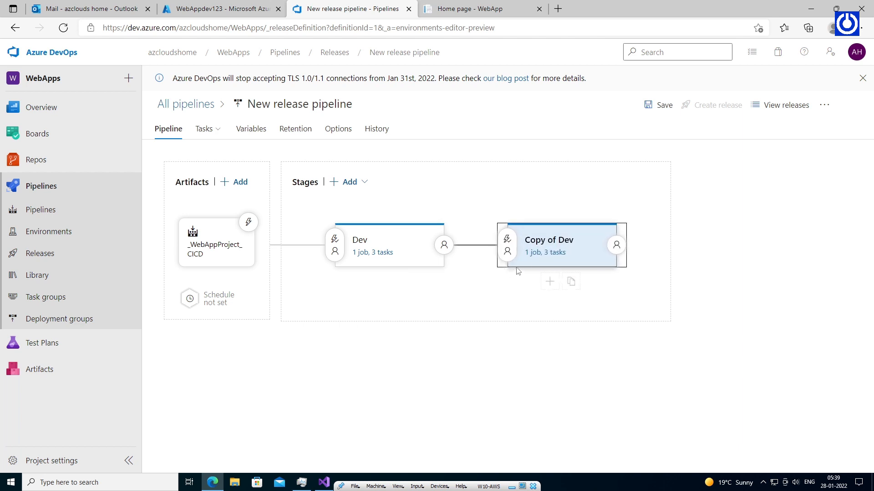
click(559, 244)
click(622, 249)
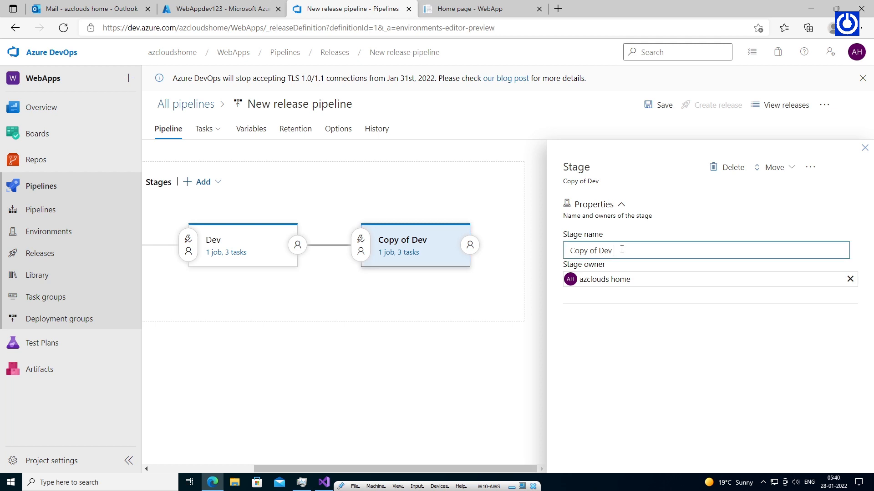
drag(621, 249, 567, 251)
text(Stage)
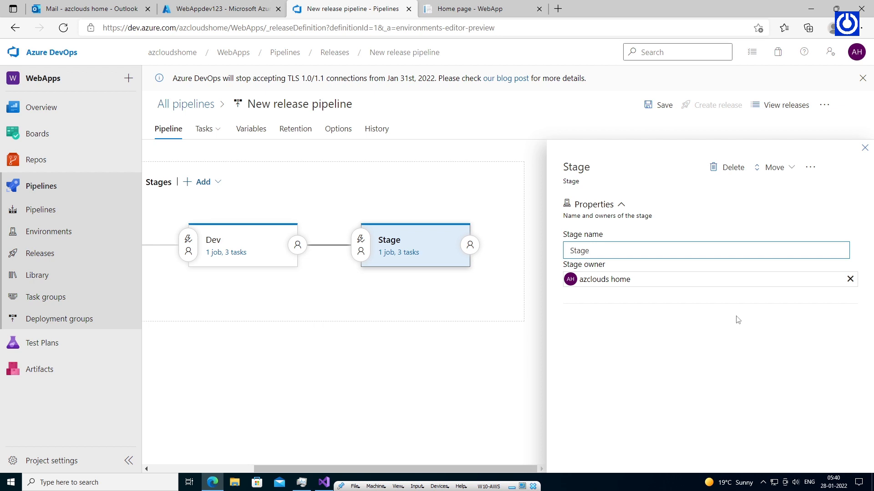
click(863, 149)
Set Stage's pre-deployment trigger to Manual only.
mouse_move(524, 265)
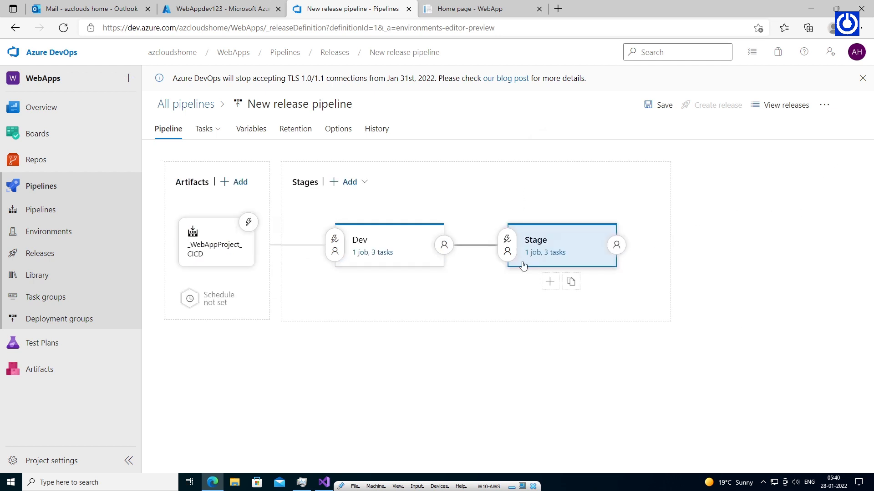
click(507, 241)
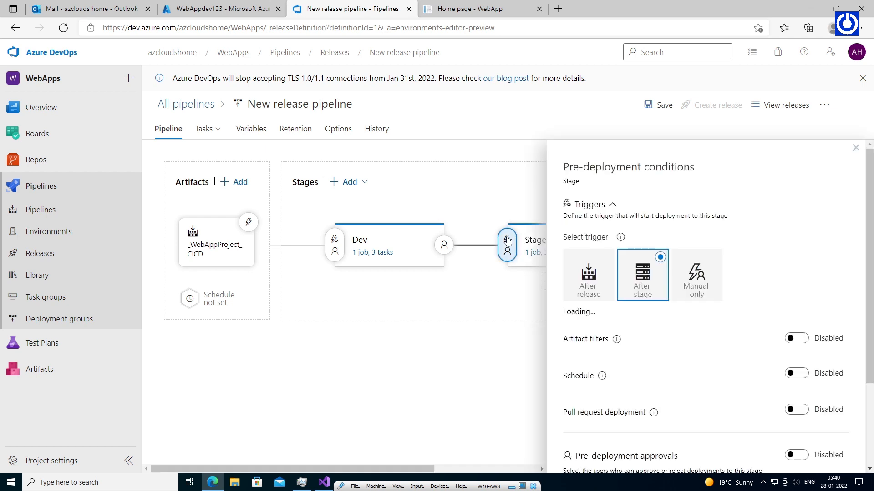
click(714, 259)
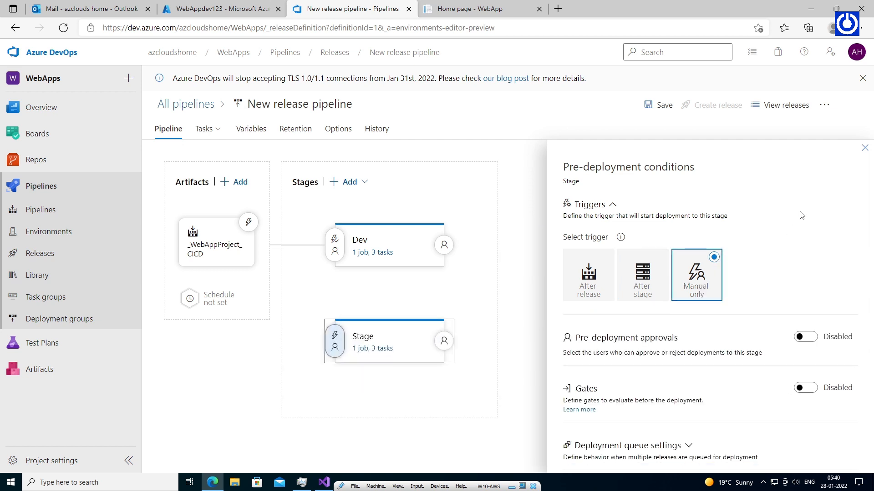
click(864, 147)
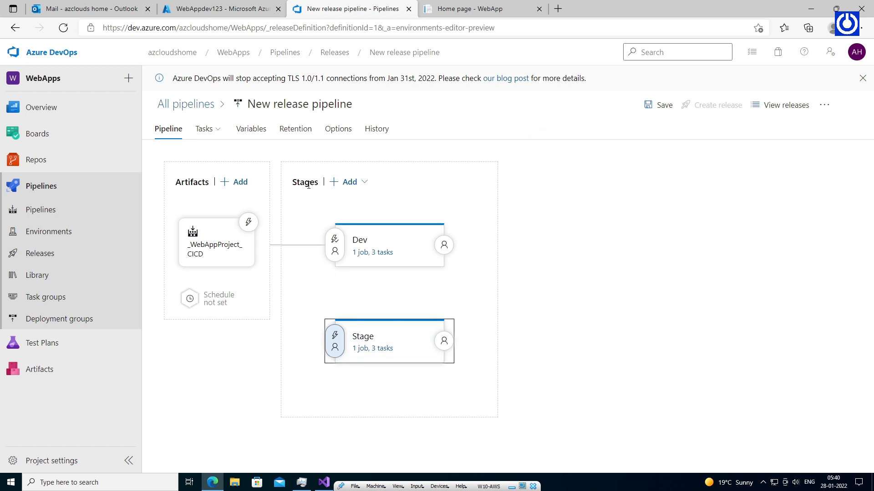
Add two new pipeline variable rows and name the first one WebApp.
click(255, 131)
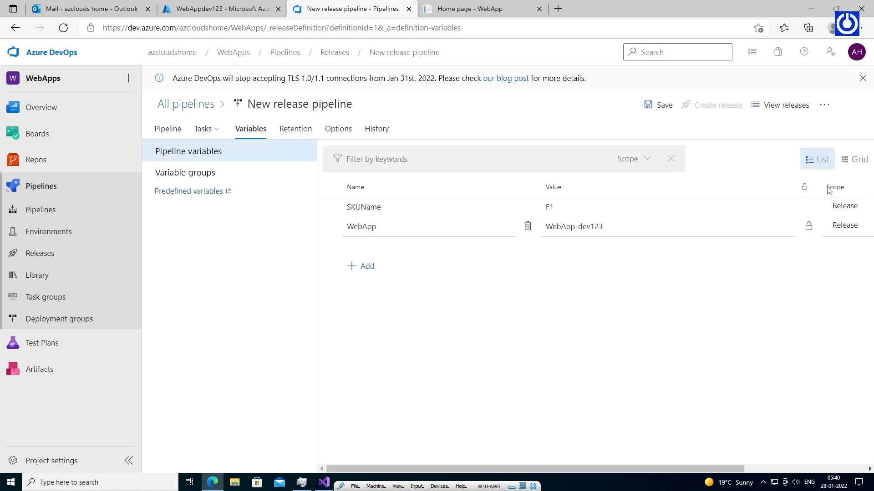
drag(770, 193, 738, 186)
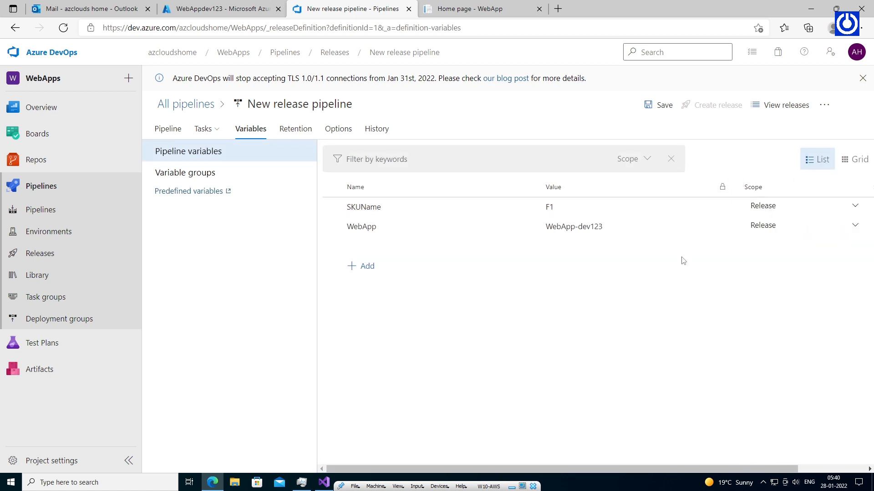
click(364, 266)
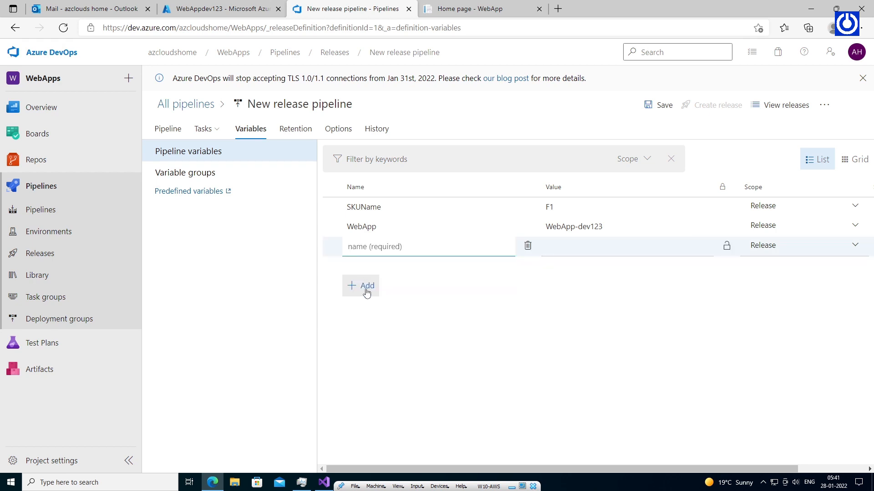
click(364, 286)
click(386, 245)
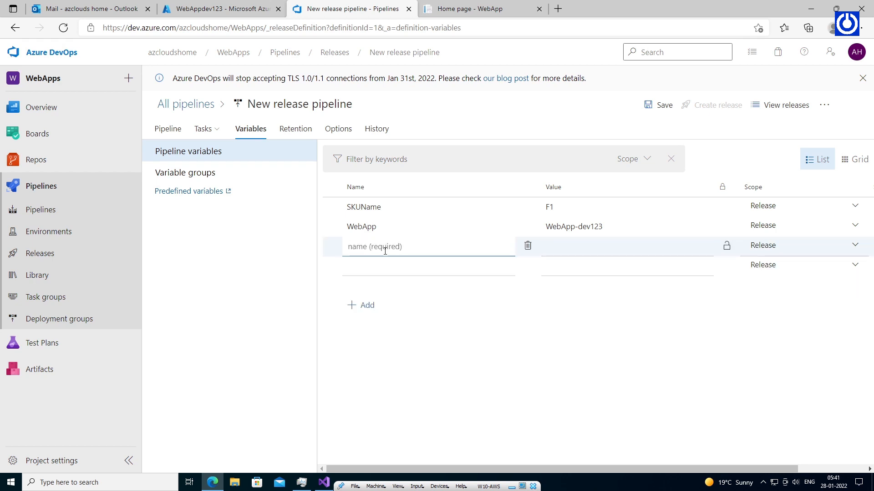
click(371, 227)
double_click(371, 227)
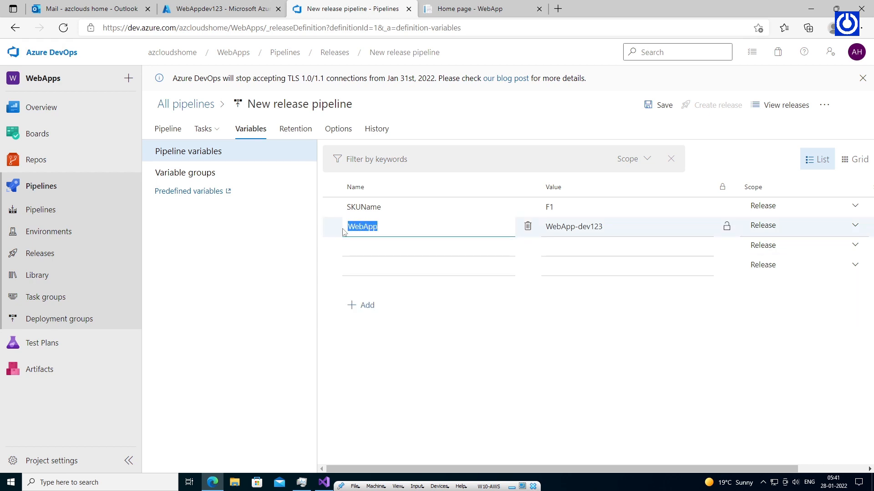
key(ctrl+c)
click(371, 247)
key(ctrl+v)
Give the new WebApp the value WebAppstage123 and strip the hyphen from WebAppdev123.
click(569, 247)
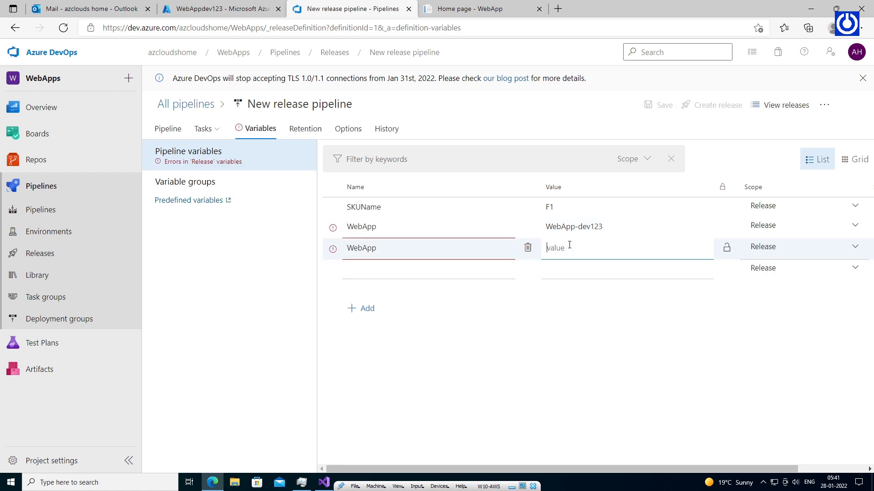
click(608, 226)
drag(609, 226, 540, 225)
key(ctrl+c)
click(550, 244)
key(ctrl+v)
drag(580, 248, 594, 248)
text(stage)
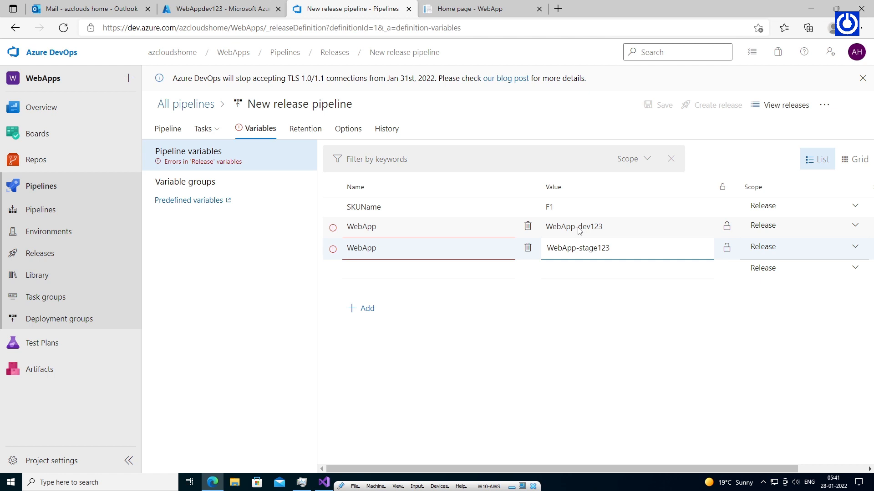
click(578, 248)
key(BackSpace)
click(579, 227)
key(BackSpace)
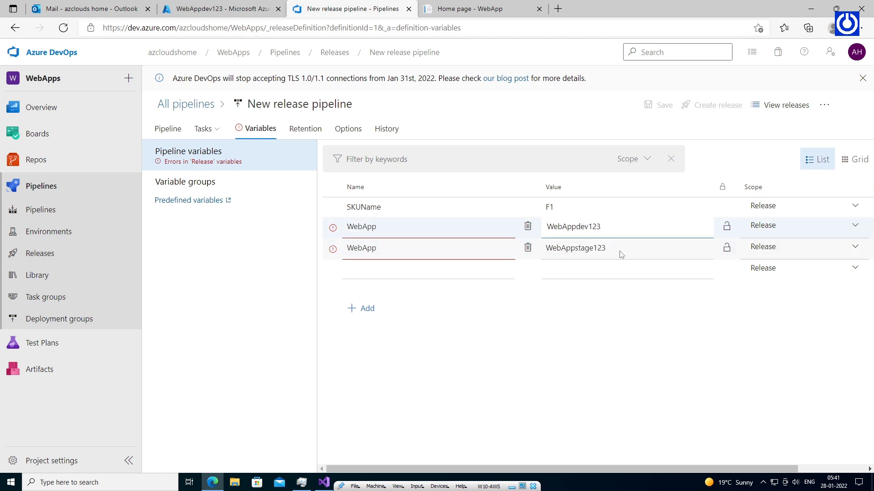
Scope WebAppstage123 to Stage and add a second SKUName variable valued F1.
click(854, 247)
click(789, 304)
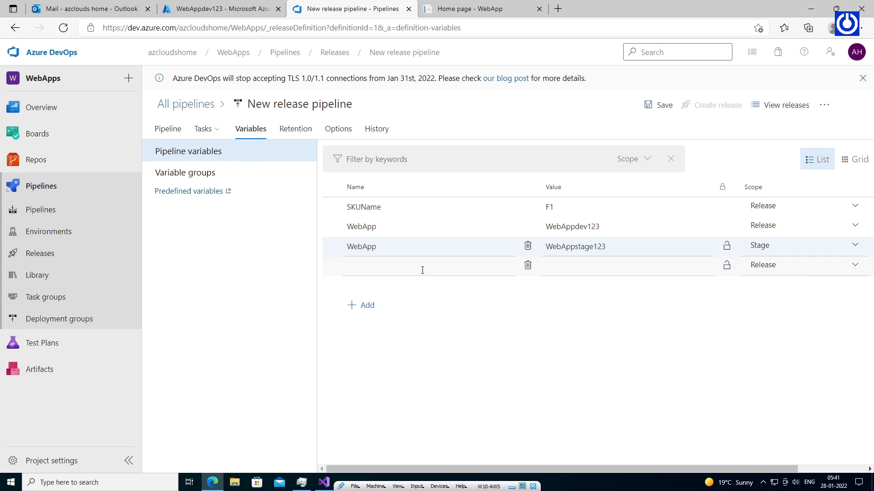
click(388, 207)
drag(390, 206, 338, 210)
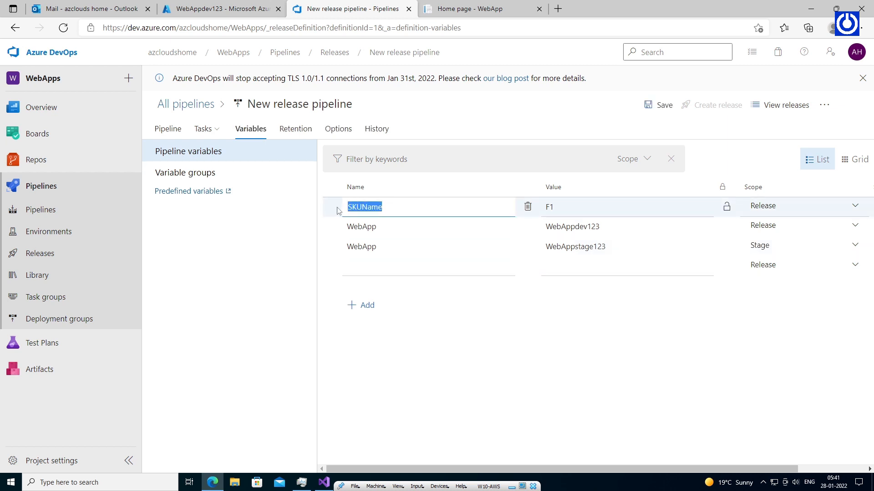
click(375, 268)
key(ctrl+v)
click(574, 271)
text(F)
Scope the new SKUName to Stage, WebAppdev123 and the first SKUName to Dev, then save.
click(855, 266)
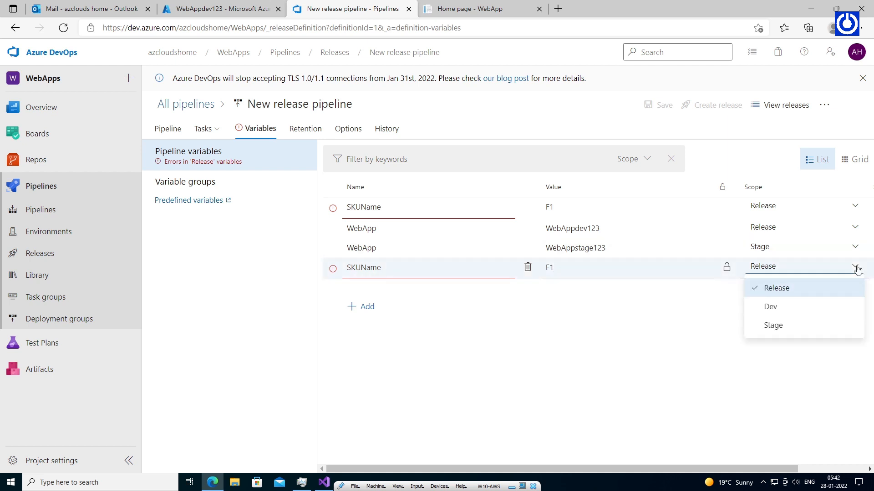
click(773, 323)
click(854, 225)
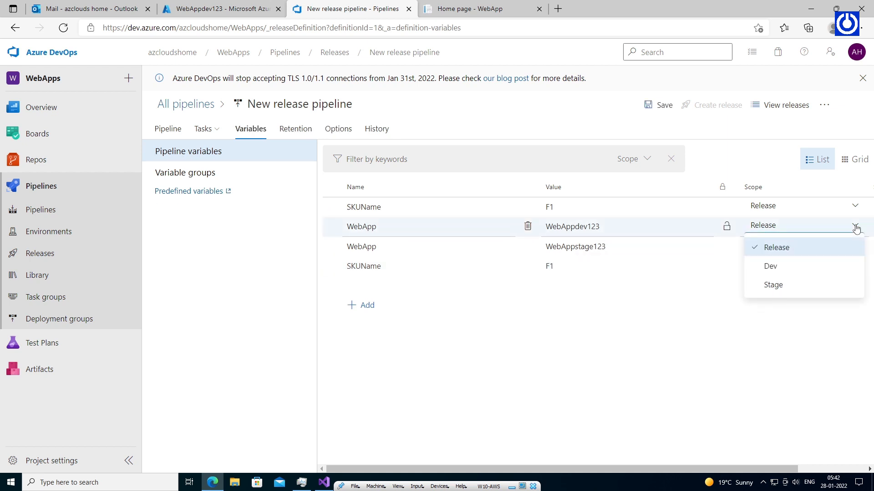
click(783, 267)
click(854, 206)
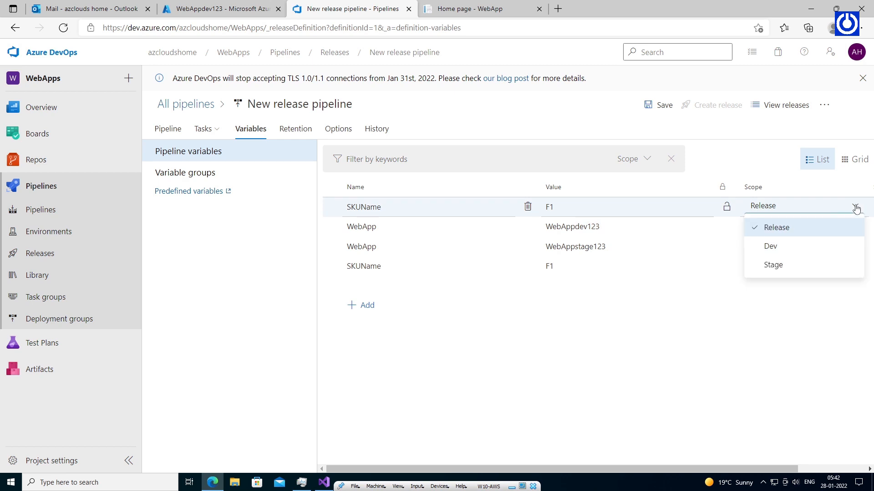
click(773, 247)
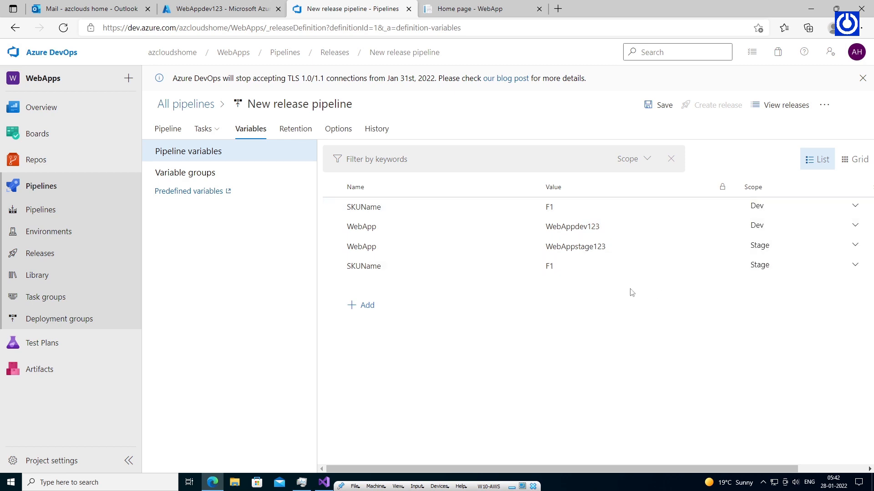
click(662, 109)
click(488, 300)
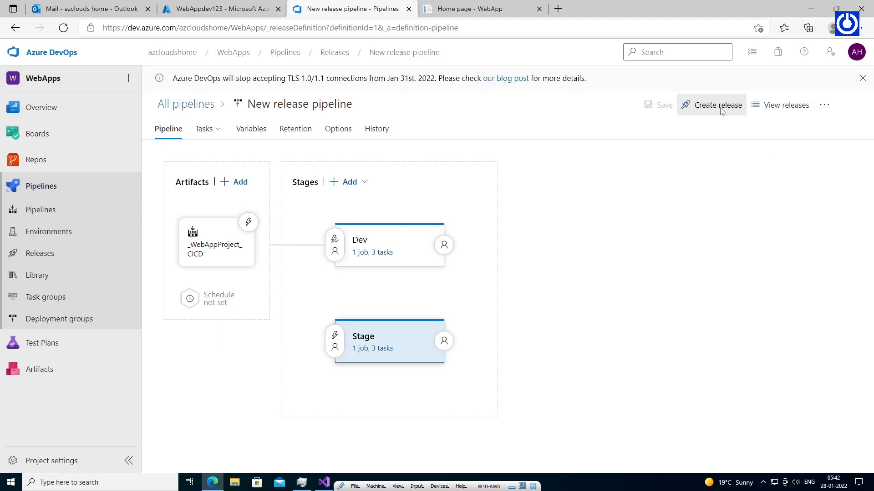
Create Release-2 with a manual Dev trigger and an empty description.
click(718, 106)
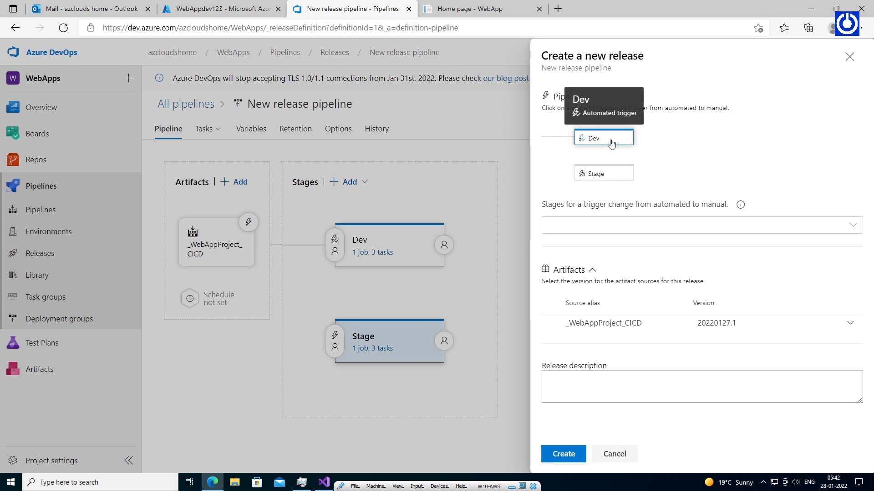
click(611, 144)
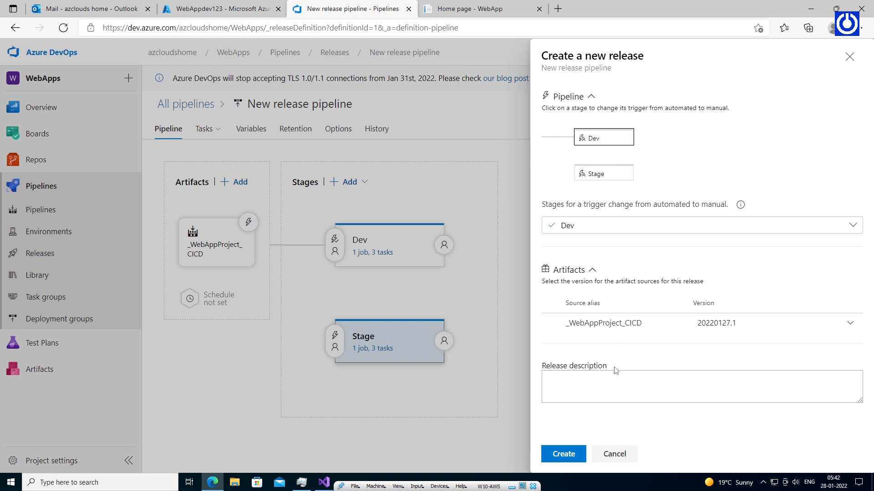
click(602, 387)
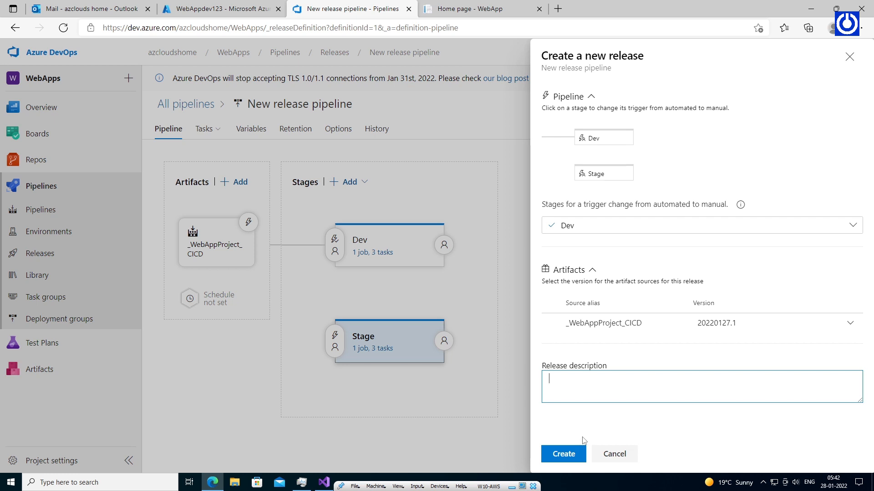
click(589, 418)
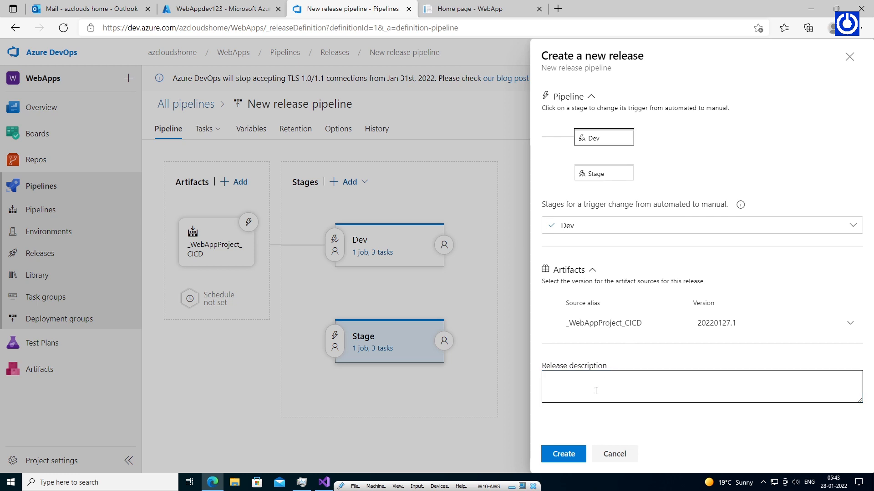
click(571, 455)
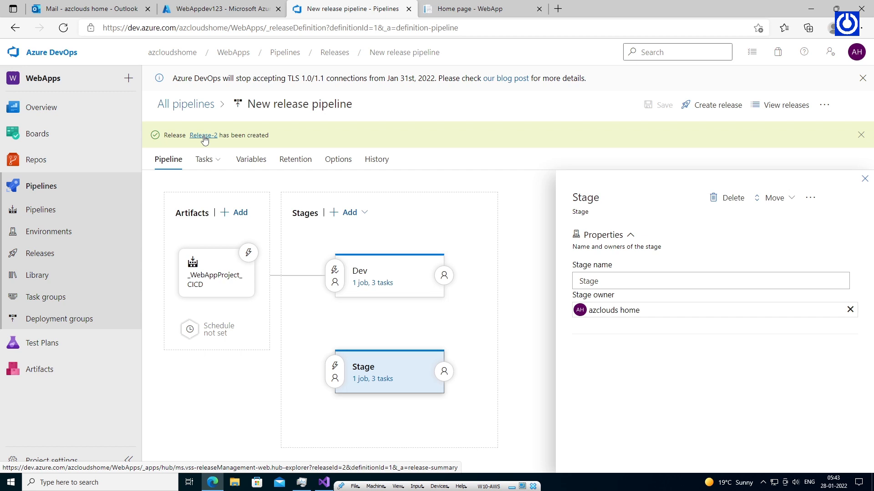
Deploy Release-2 to the Stage stage and confirm the deployment.
click(204, 135)
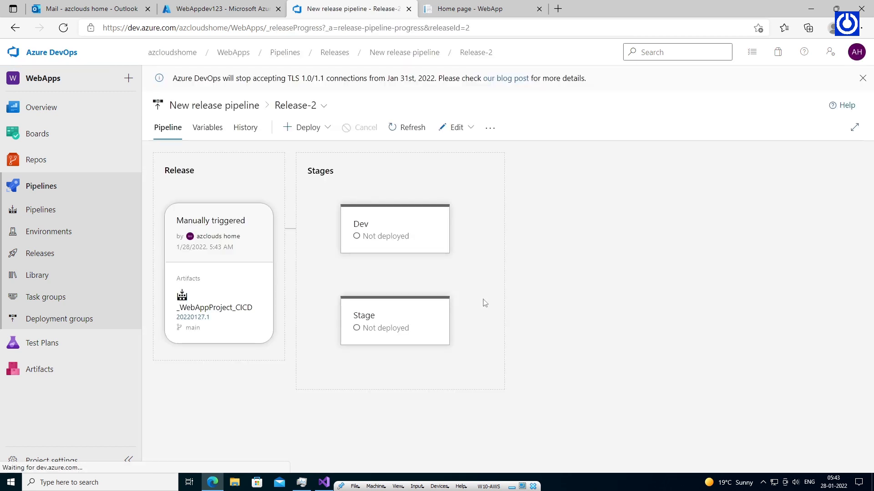
mouse_move(414, 332)
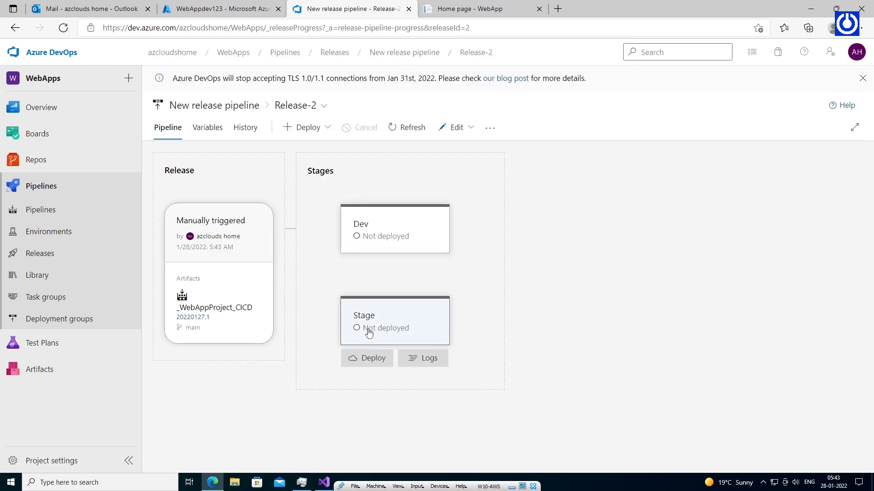
click(372, 360)
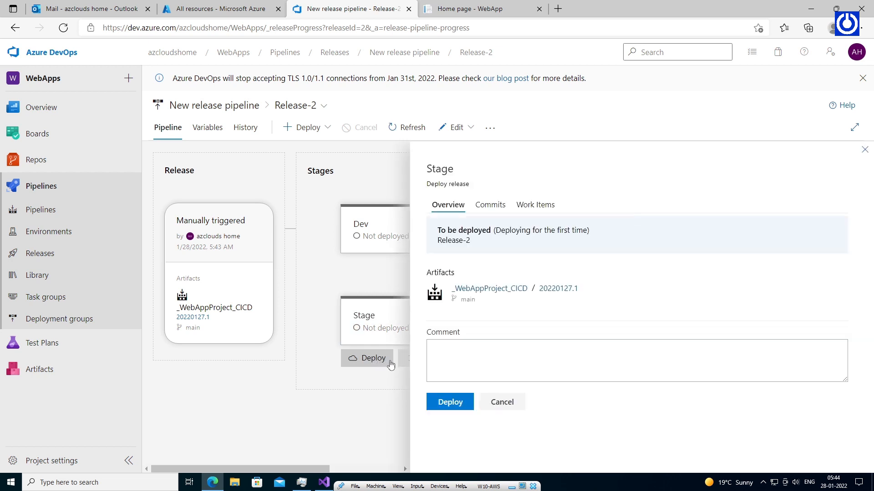
click(454, 404)
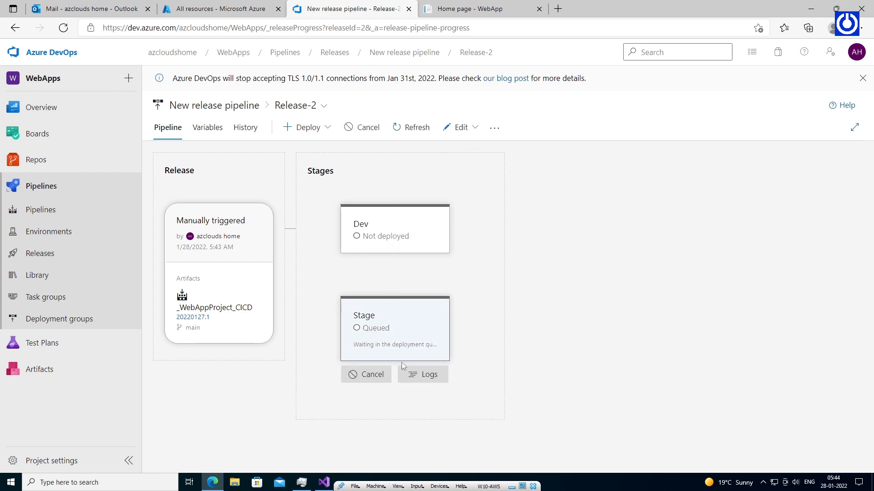
Copy the stage App Service URL from the Stage deployment's app service log.
click(412, 337)
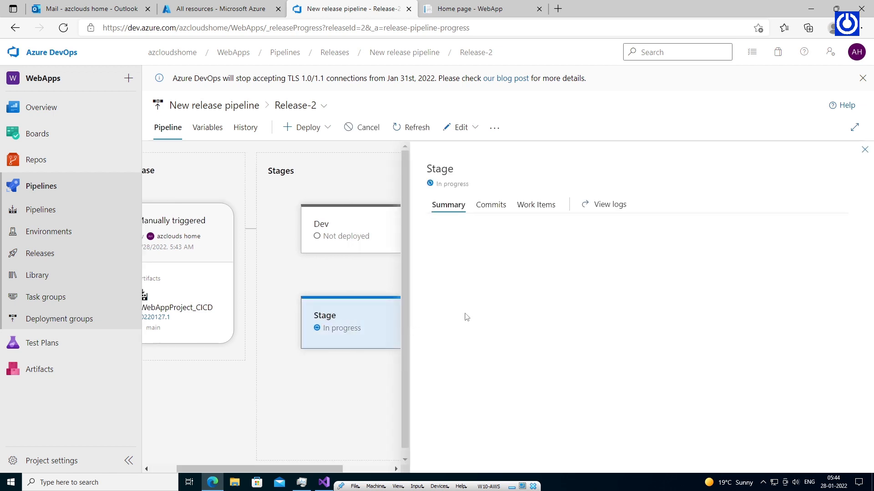
click(605, 204)
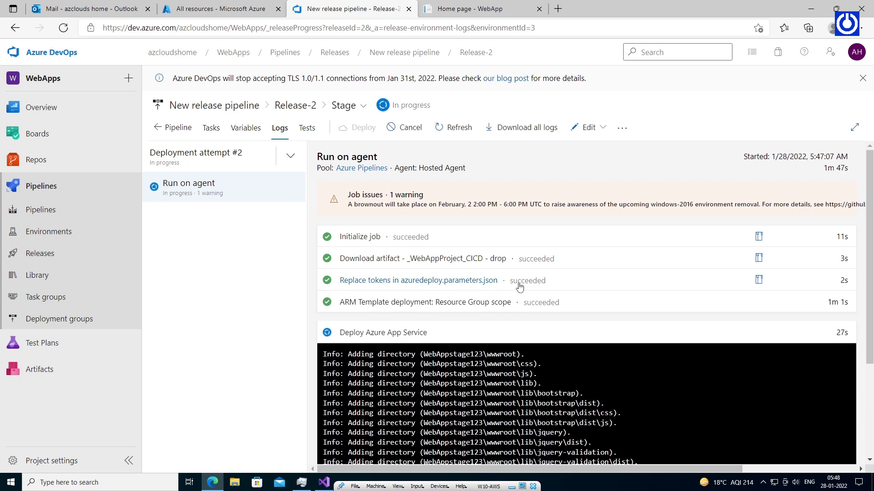
drag(870, 270, 872, 374)
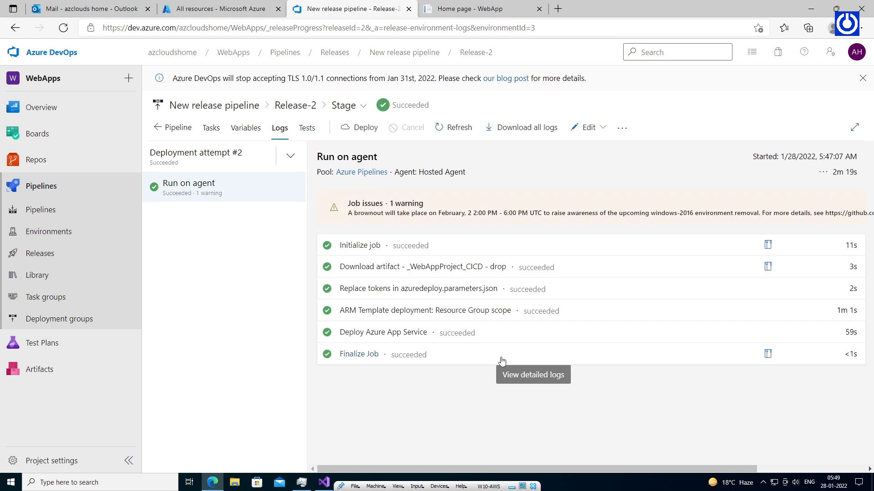
click(496, 333)
drag(863, 146, 865, 320)
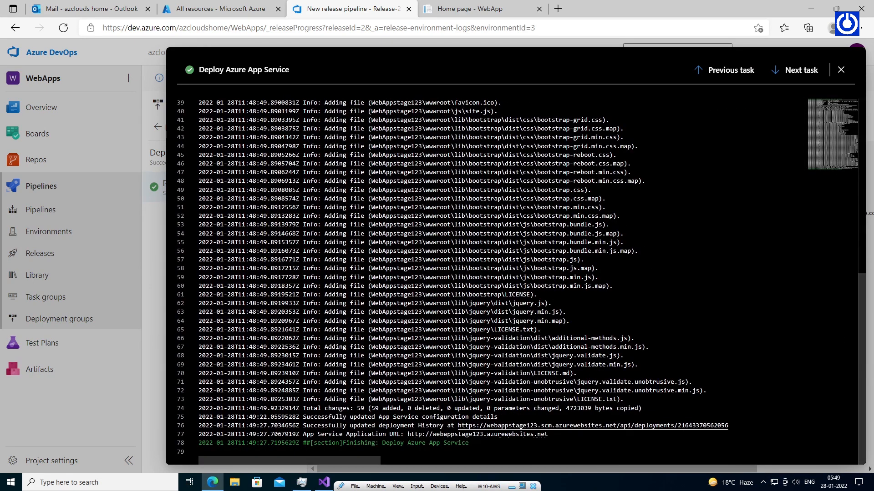
drag(547, 434, 408, 434)
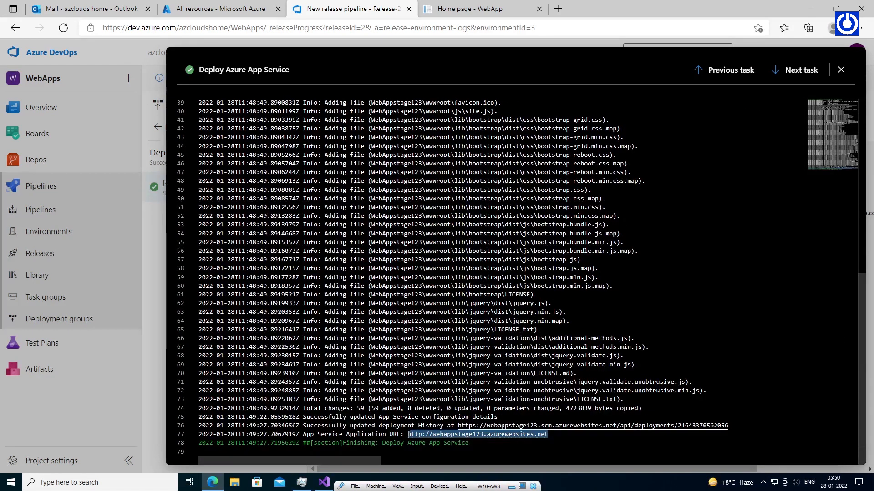
right_click(423, 434)
click(453, 402)
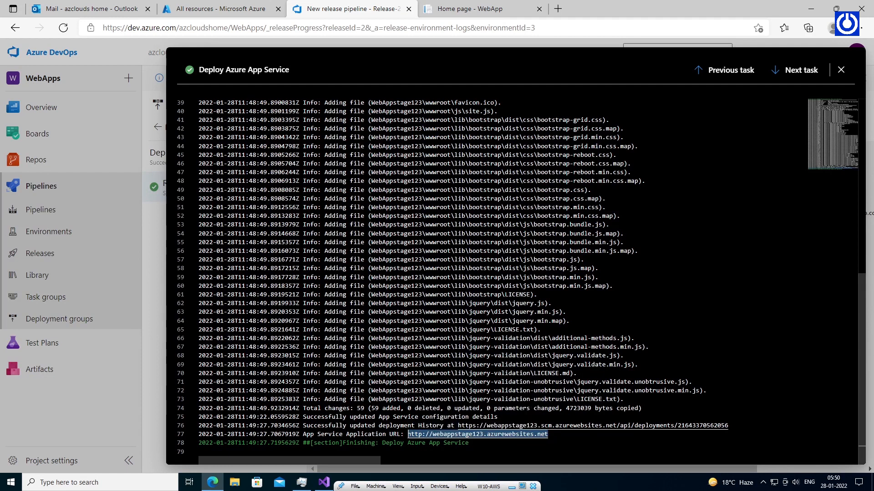
click(840, 69)
Load webappstage123.azurewebsites.net in a new tab and check its welcome heading.
click(497, 9)
click(557, 9)
key(ctrl+v)
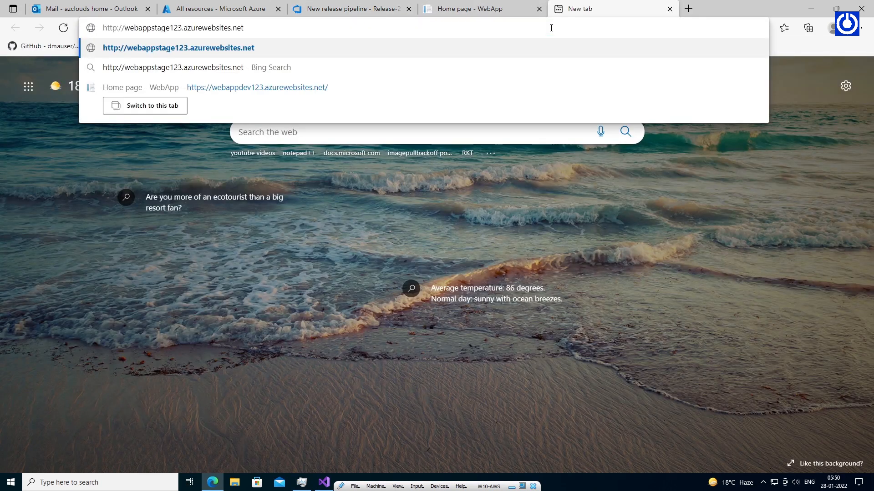
key(Return)
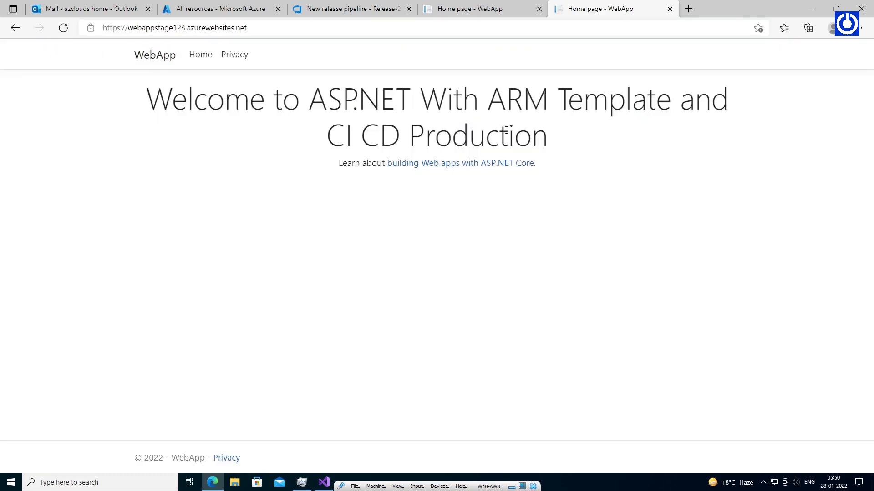
drag(551, 140, 147, 105)
click(214, 147)
click(218, 9)
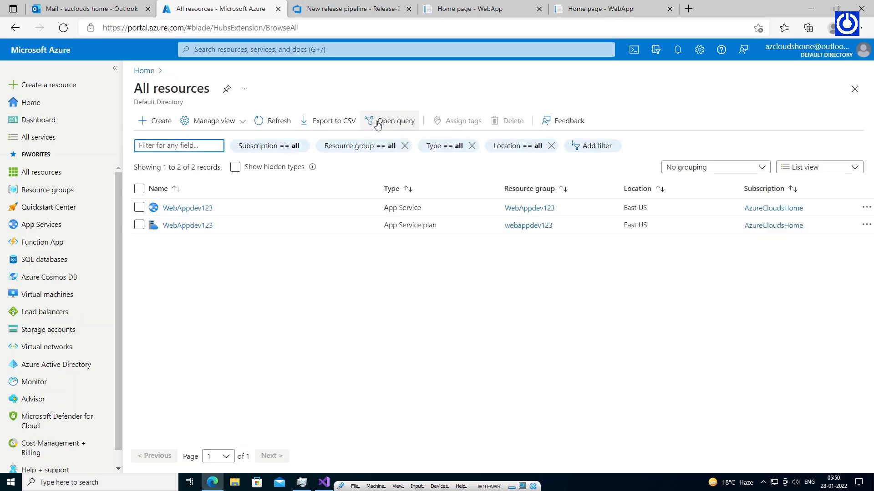
Refresh All resources to list the WebAppstage123 App Service and plan, then return to the stage site.
click(276, 121)
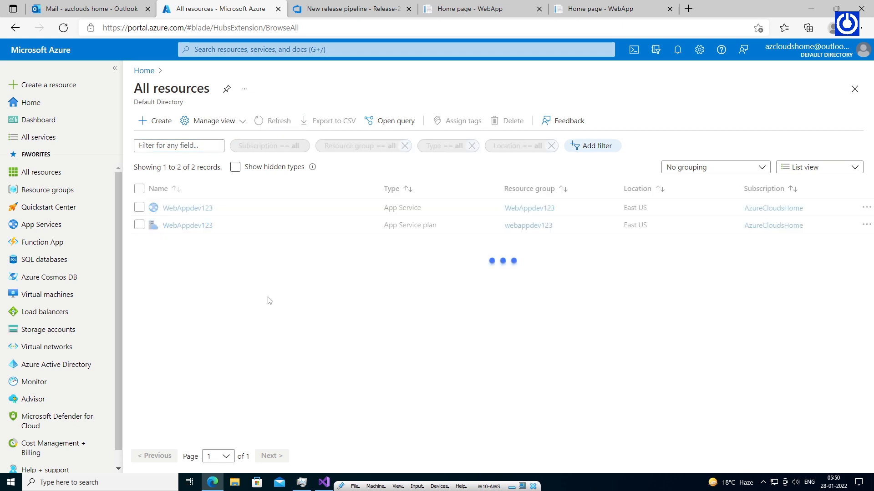
mouse_move(185, 261)
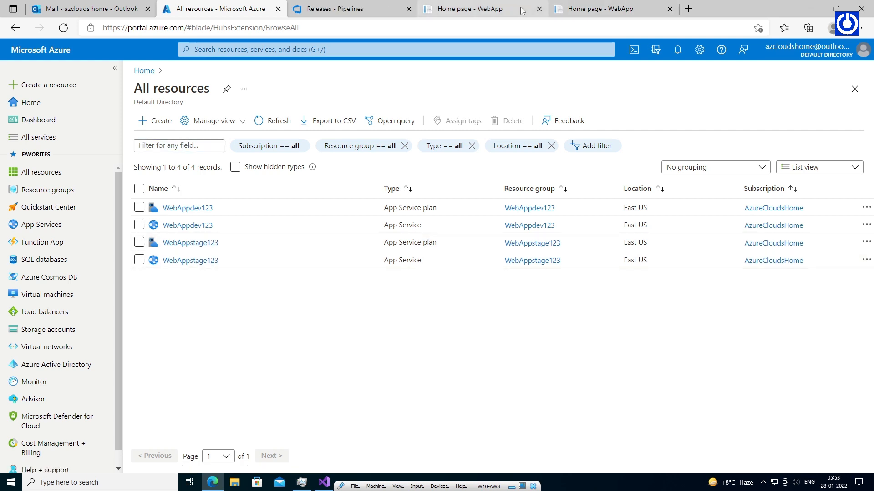
click(612, 9)
drag(280, 26, 101, 27)
Compare the webappdev123.azurewebsites.net Dev site, which shows the same welcome heading as Stage.
click(232, 228)
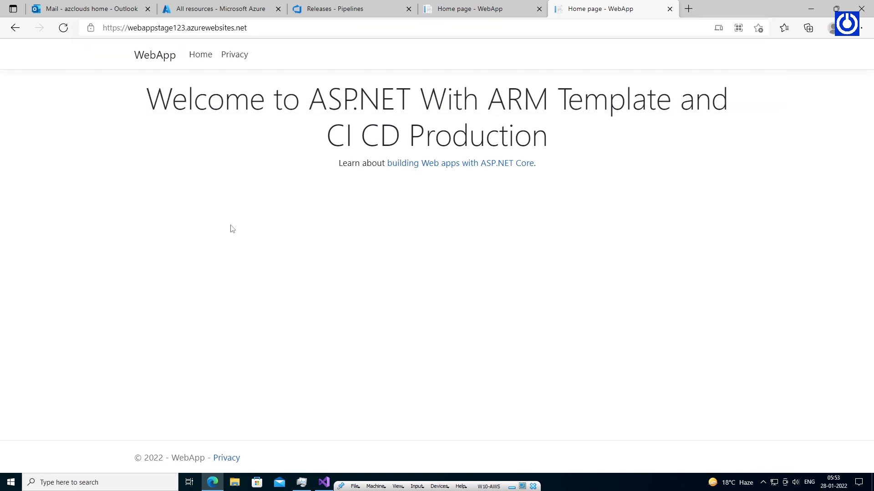
click(522, 10)
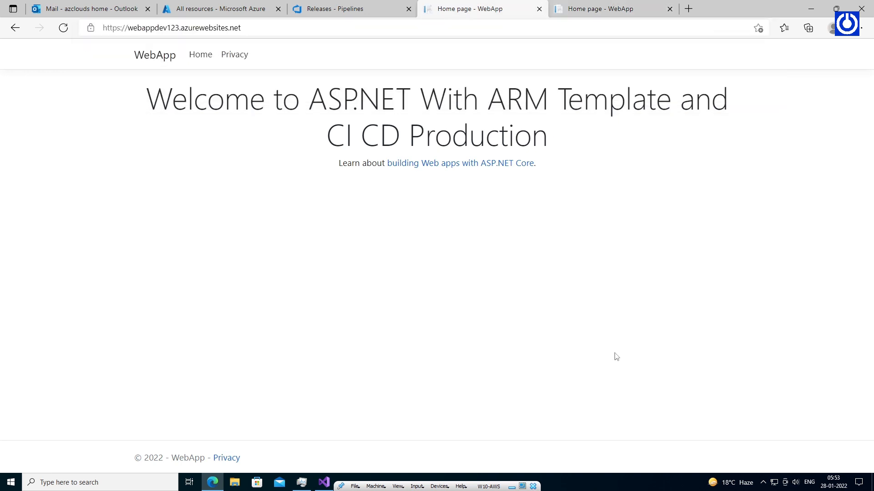
drag(241, 28, 94, 22)
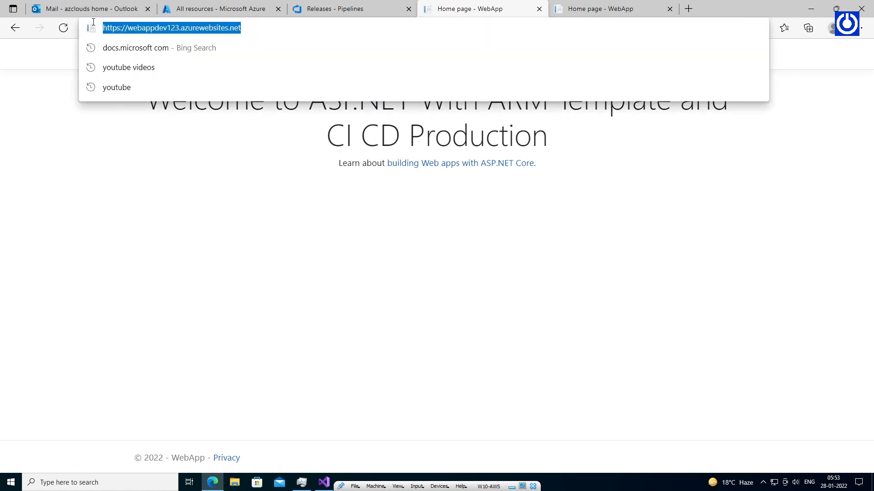
click(212, 218)
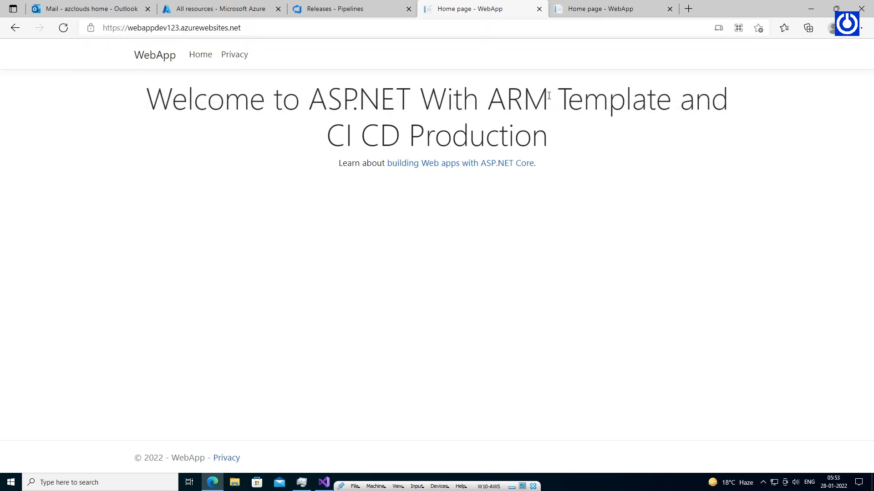